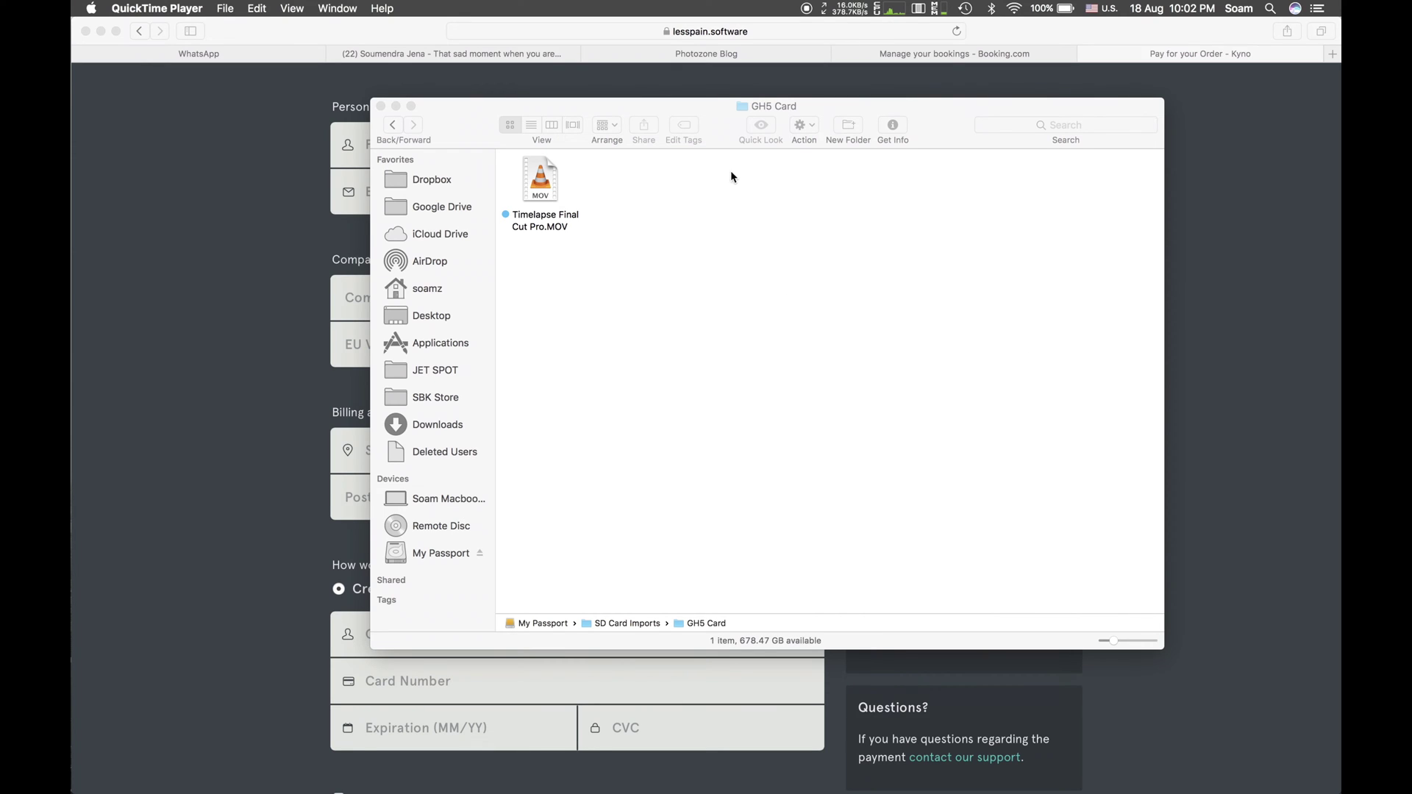
Select Timelapse Final Cut Pro.MOV in the GH5 Card folder and move the Finder window up-left
{"action": "left_click", "coordinate": [545, 232]}
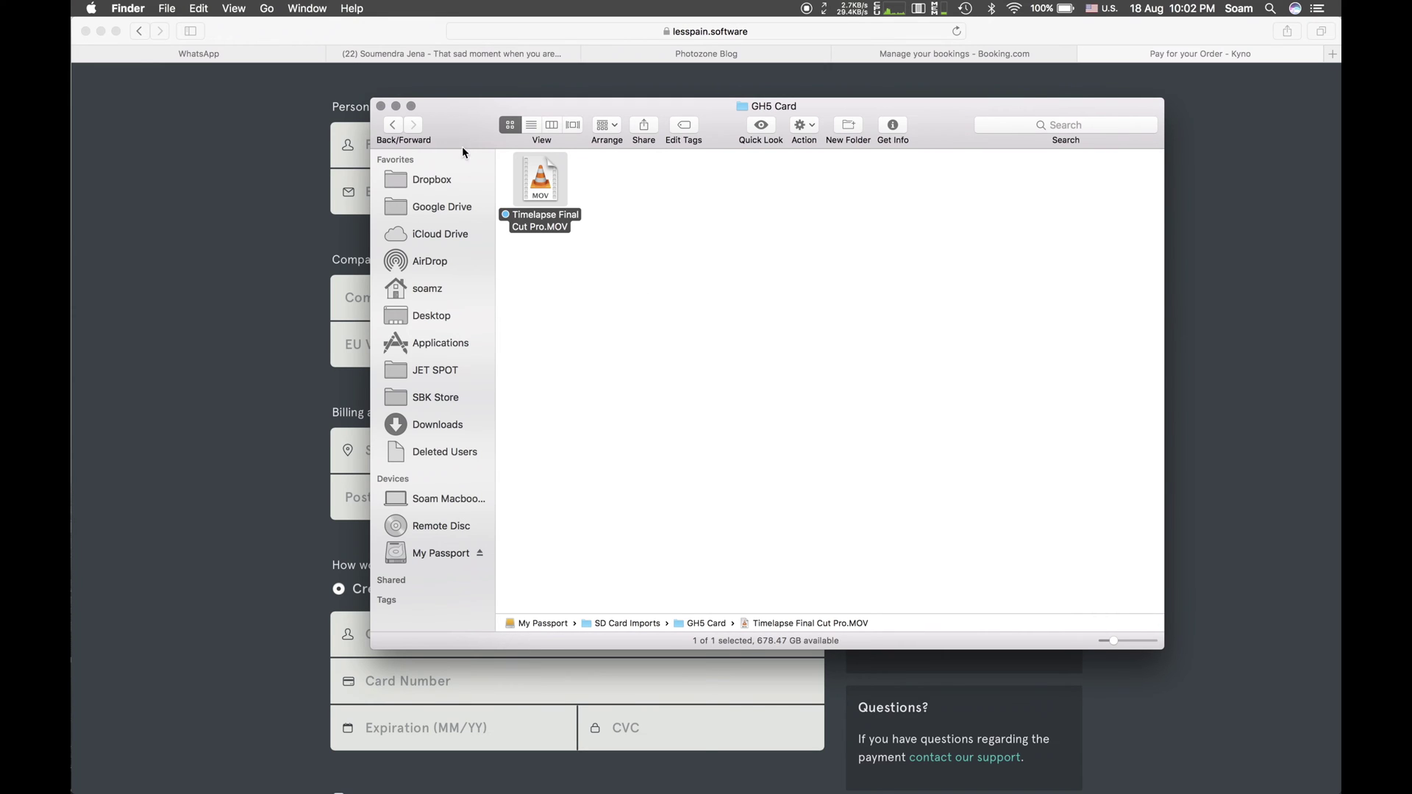
{"action": "left_click_drag", "start_coordinate": [456, 131], "coordinate": [354, 113]}
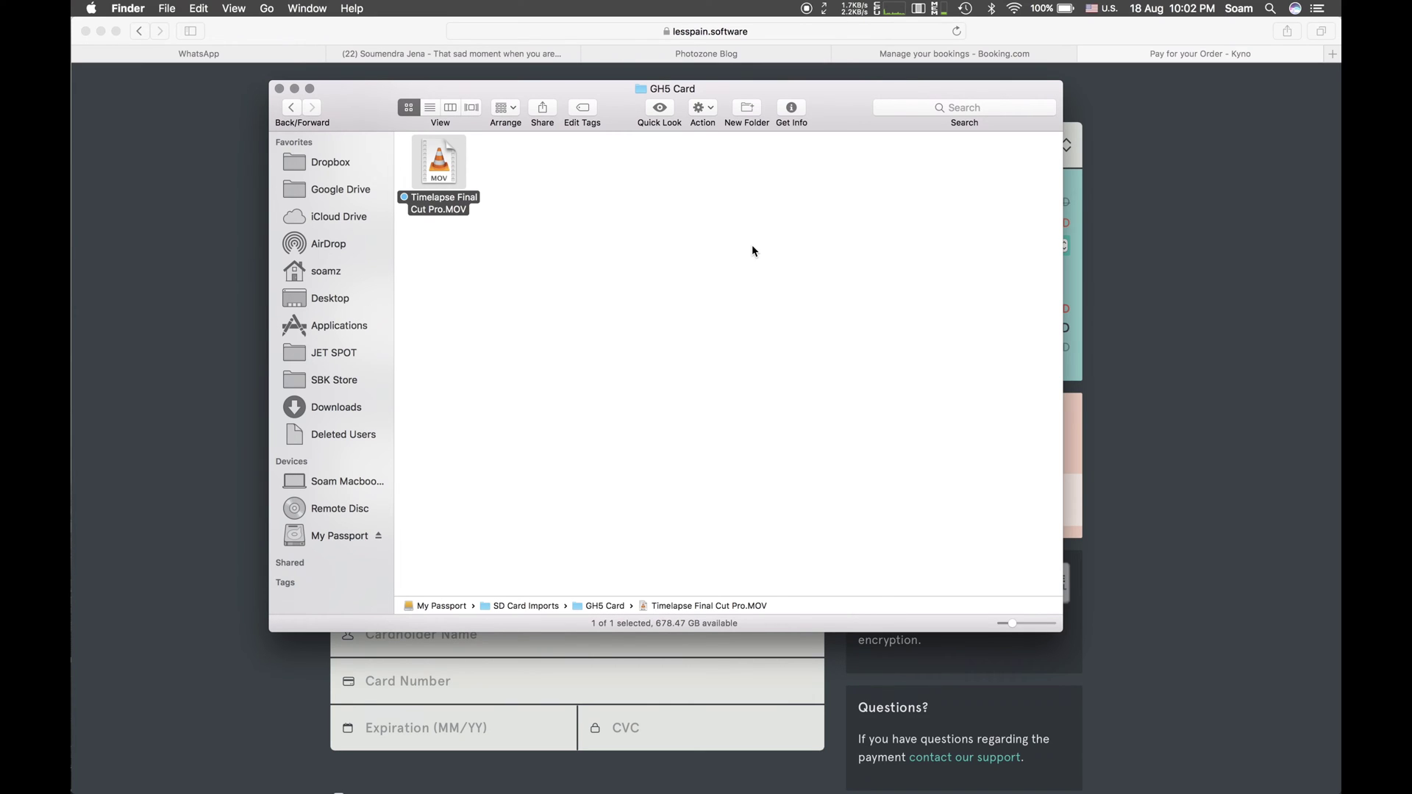
Launch Kyno from Spotlight by searching 'kyno'
{"action": "key", "text": "super+space"}
{"action": "type", "text": "kyno"}
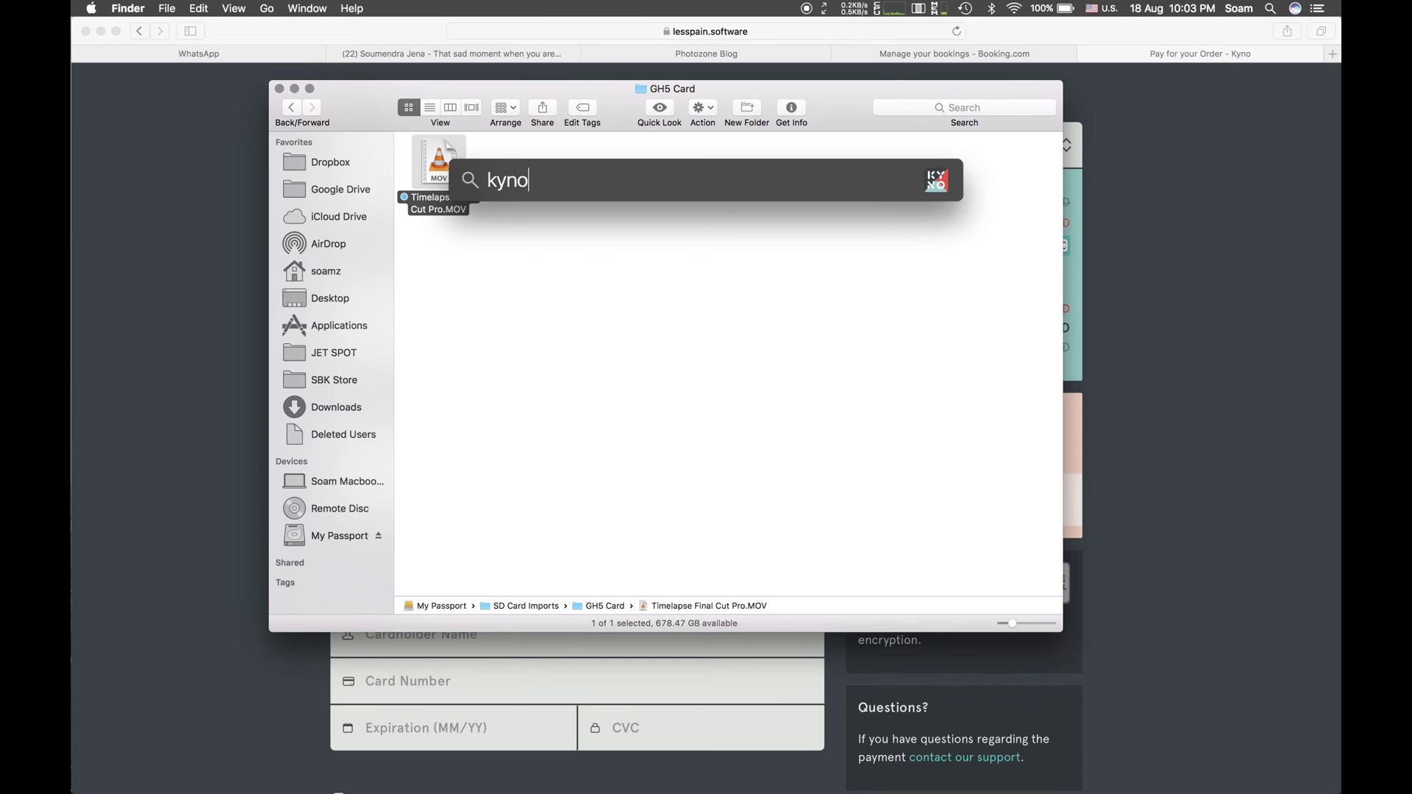
{"action": "key", "text": "Return"}
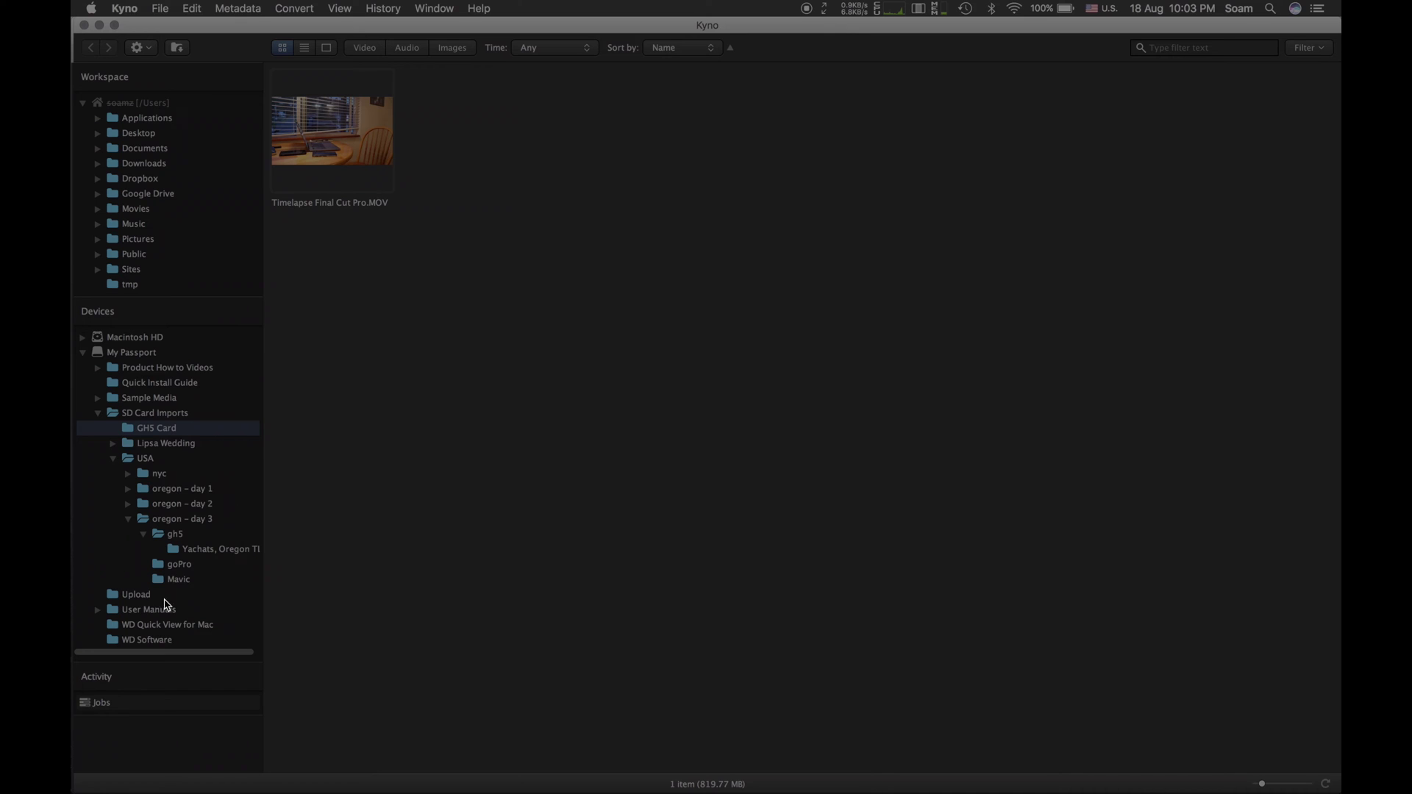
Select the Timelapse clip in Kyno's GH5 Card folder, checking the same folder in Finder
{"action": "left_click", "coordinate": [387, 138]}
{"action": "mouse_move", "coordinate": [73, 294]}
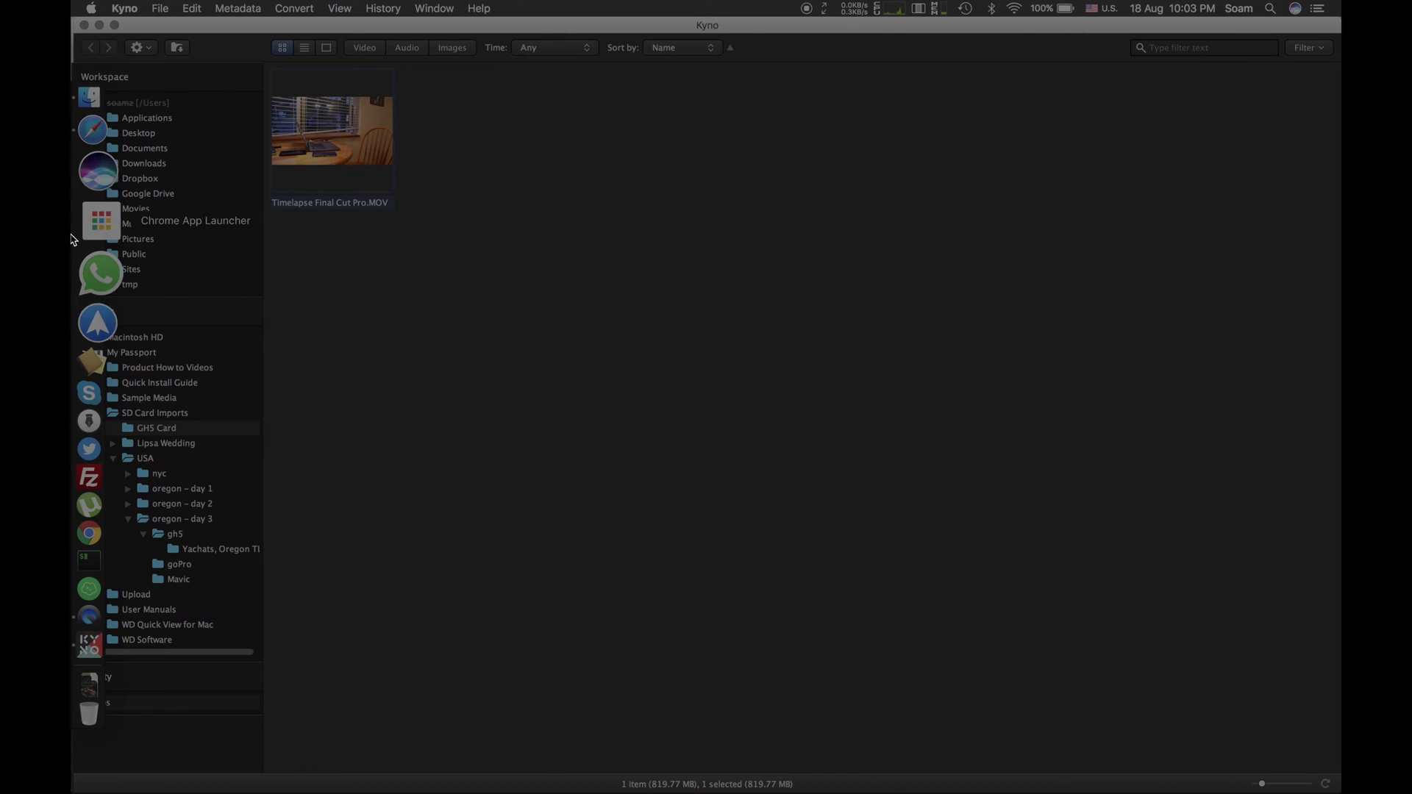
{"action": "left_click", "coordinate": [103, 152]}
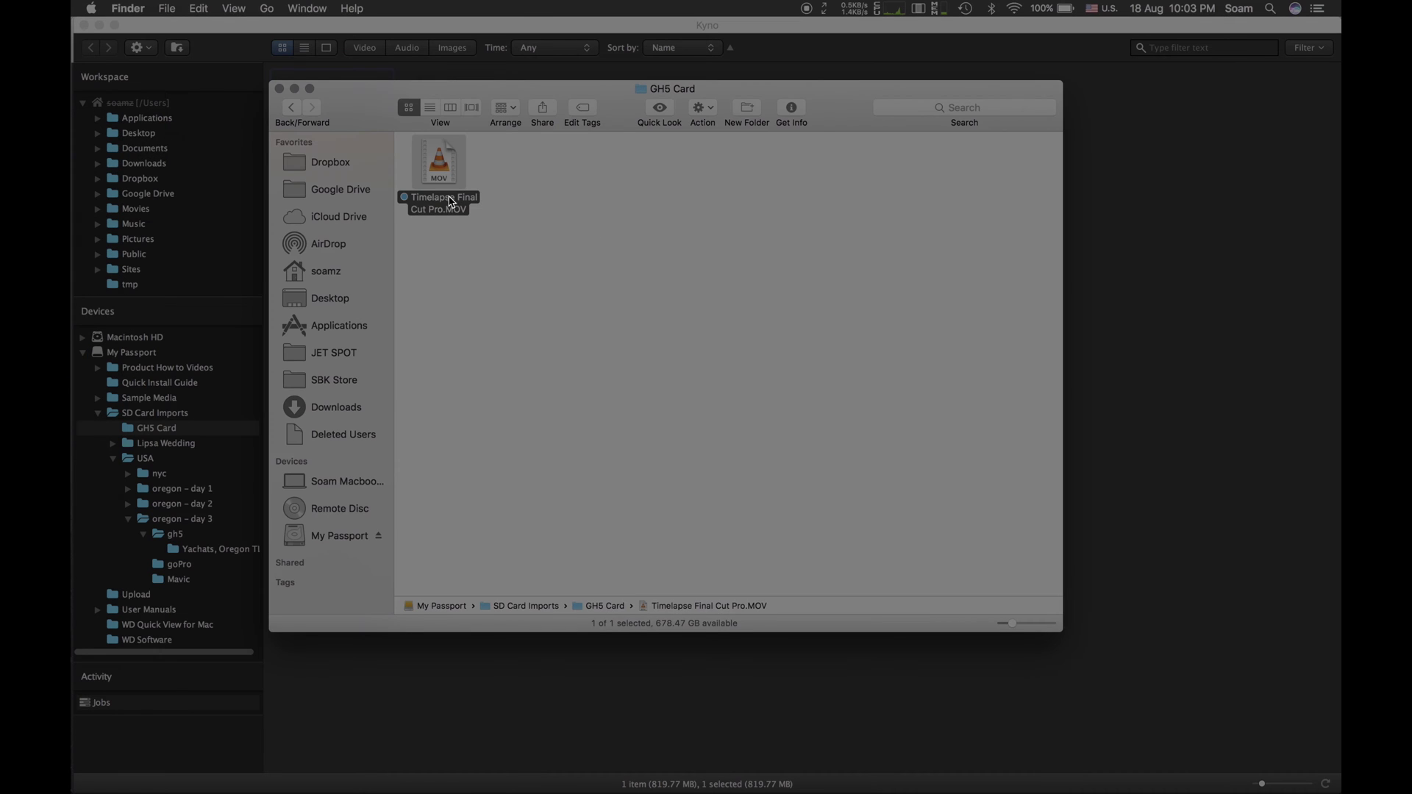
{"action": "left_click", "coordinate": [1152, 268]}
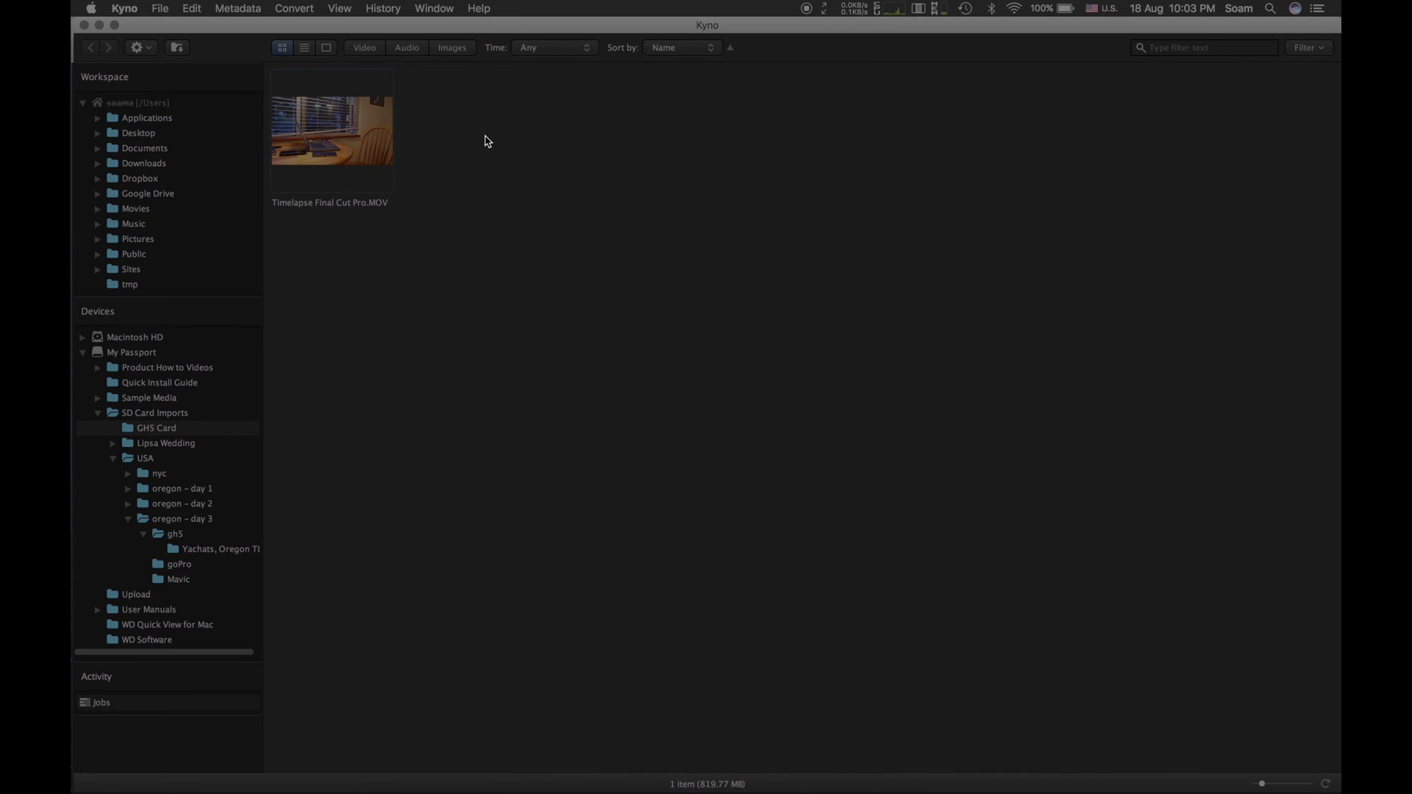
Open the Timelapse clip in the viewer, lower the volume, and play it, pausing at 02:16:37:05
{"action": "double_click", "coordinate": [382, 134]}
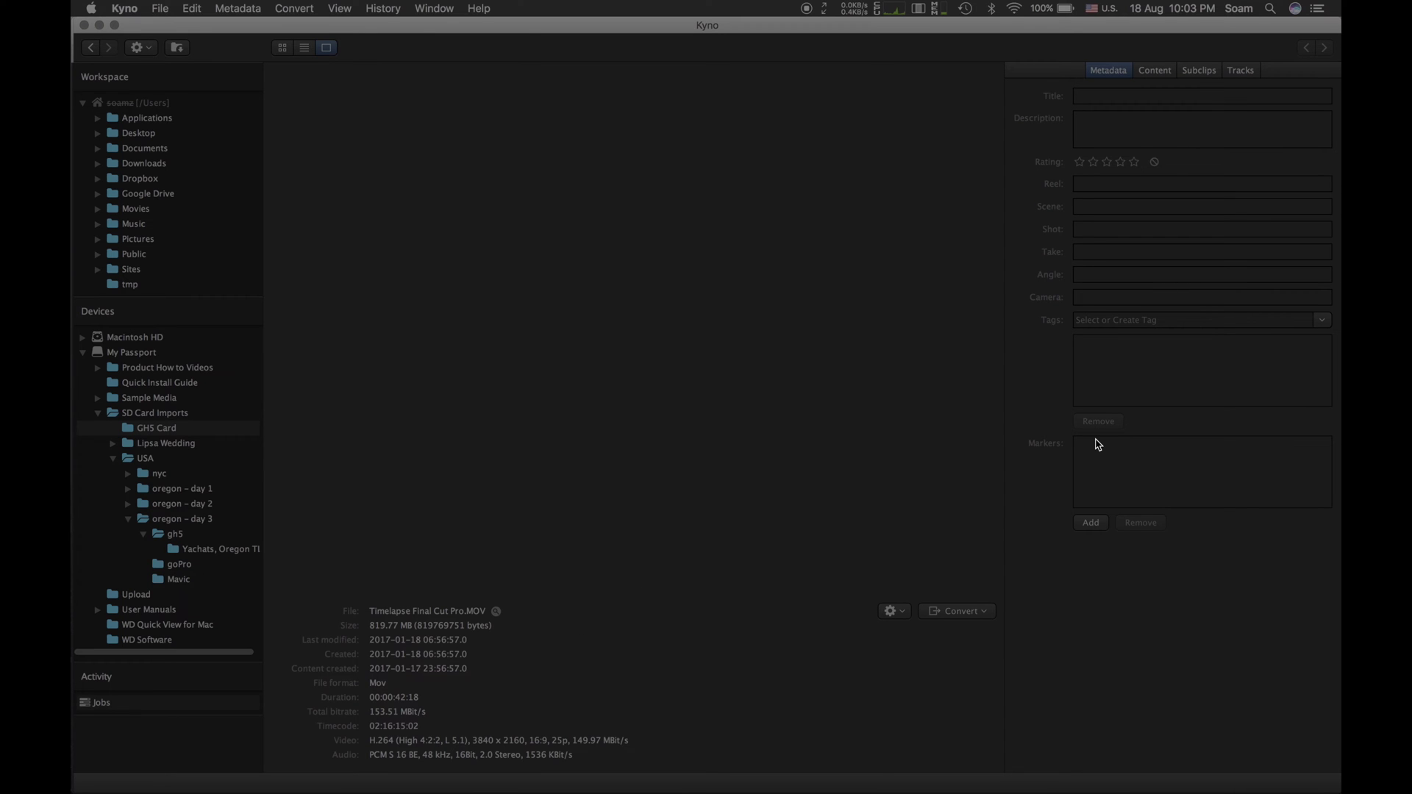
{"action": "key", "text": "XF86AudioLowerVolume"}
{"action": "key", "text": "XF86AudioLowerVolume"}
{"action": "key", "text": "XF86AudioLowerVolume"}
{"action": "key", "text": "XF86AudioLowerVolume"}
{"action": "key", "text": "XF86AudioLowerVolume"}
{"action": "key", "text": "XF86AudioLowerVolume"}
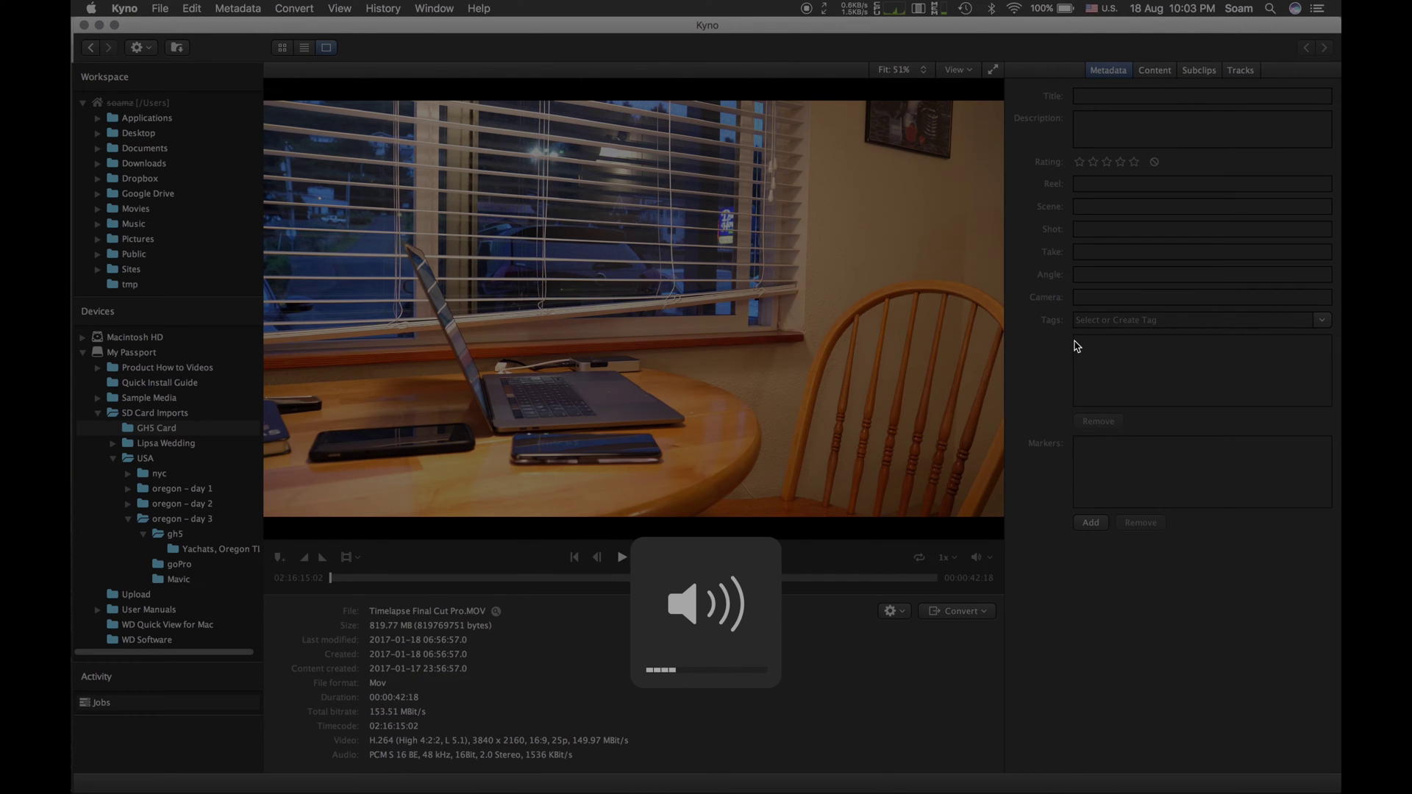
{"action": "left_click", "coordinate": [622, 557]}
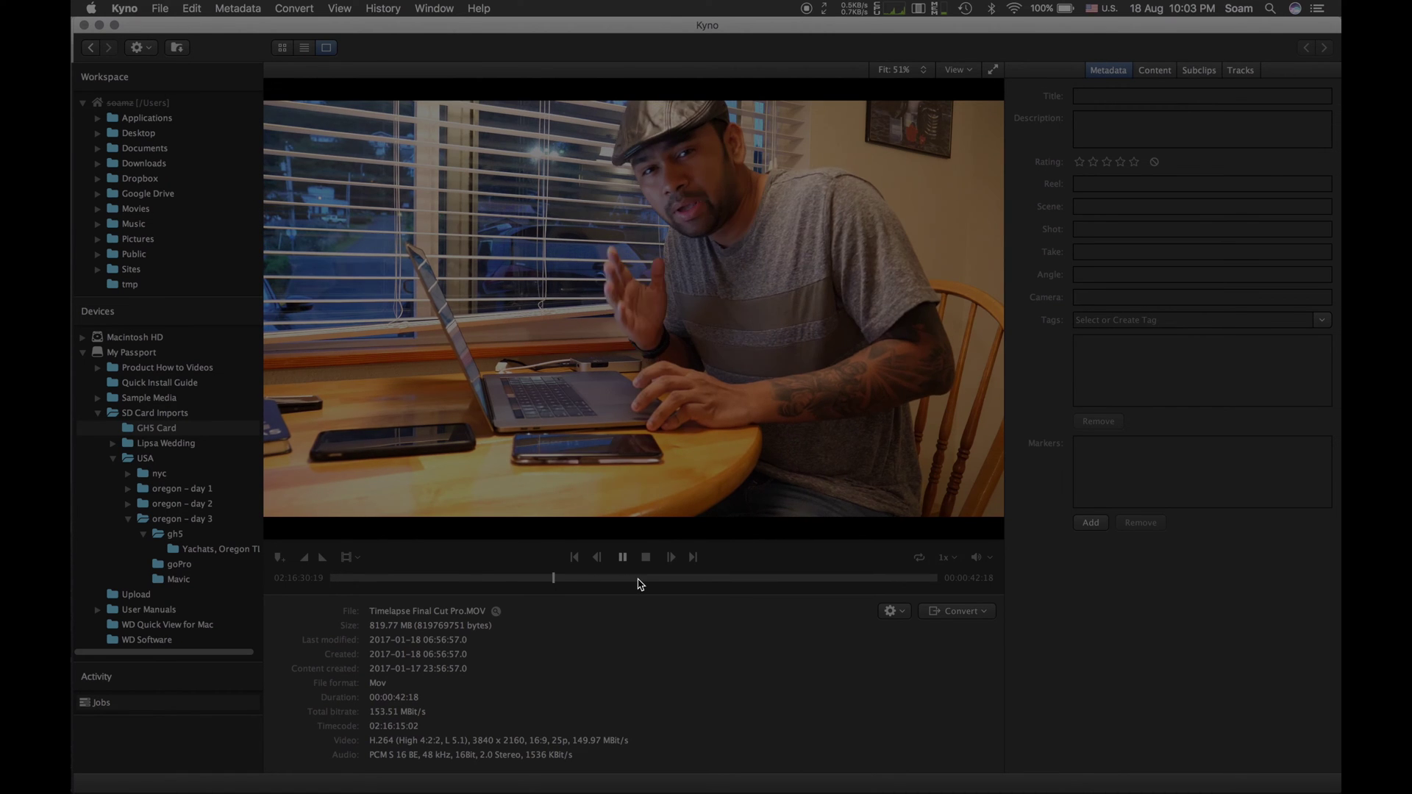
{"action": "key", "text": "space"}
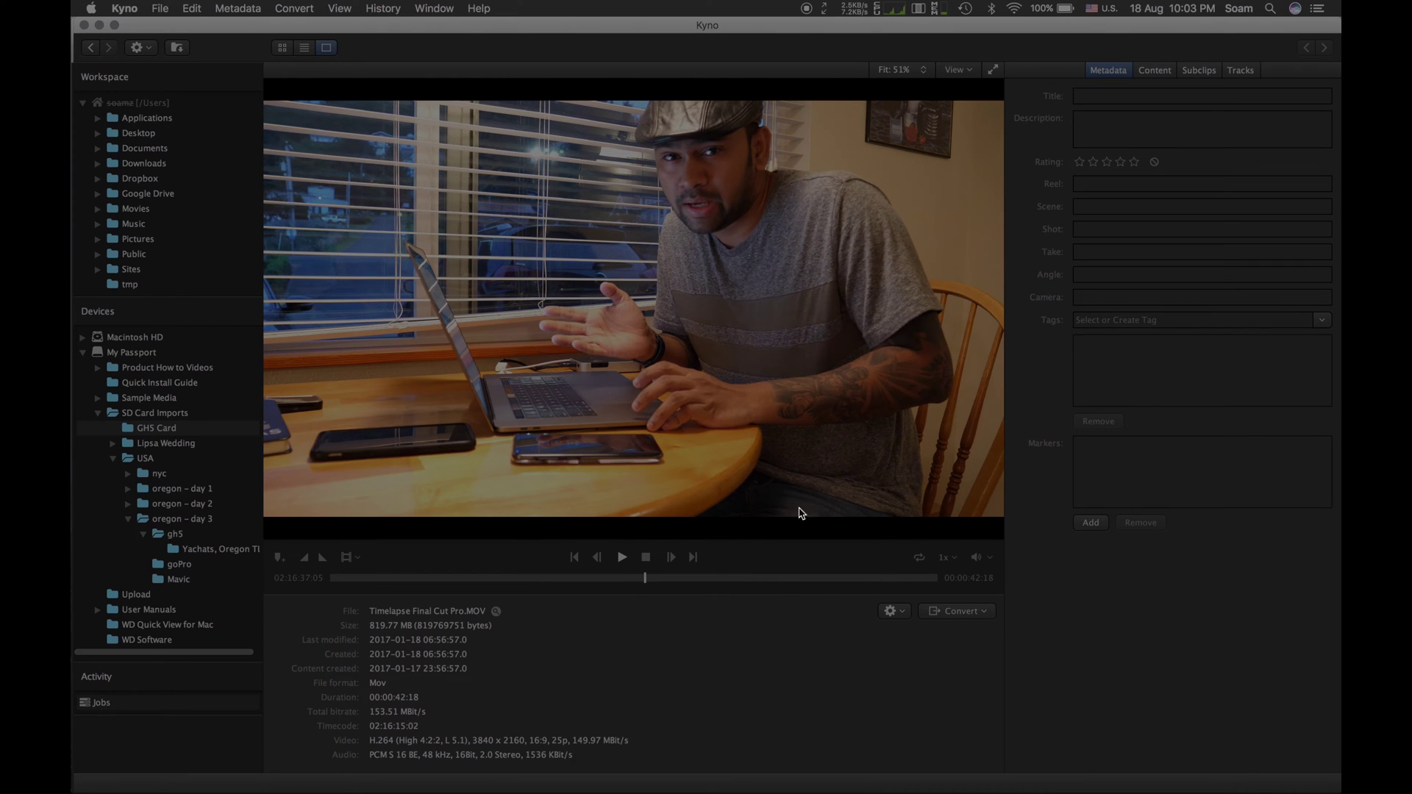
Convert the Timelapse clip with the Editing > ProRes 422 preset, saving beside the source
{"action": "left_click", "coordinate": [977, 614]}
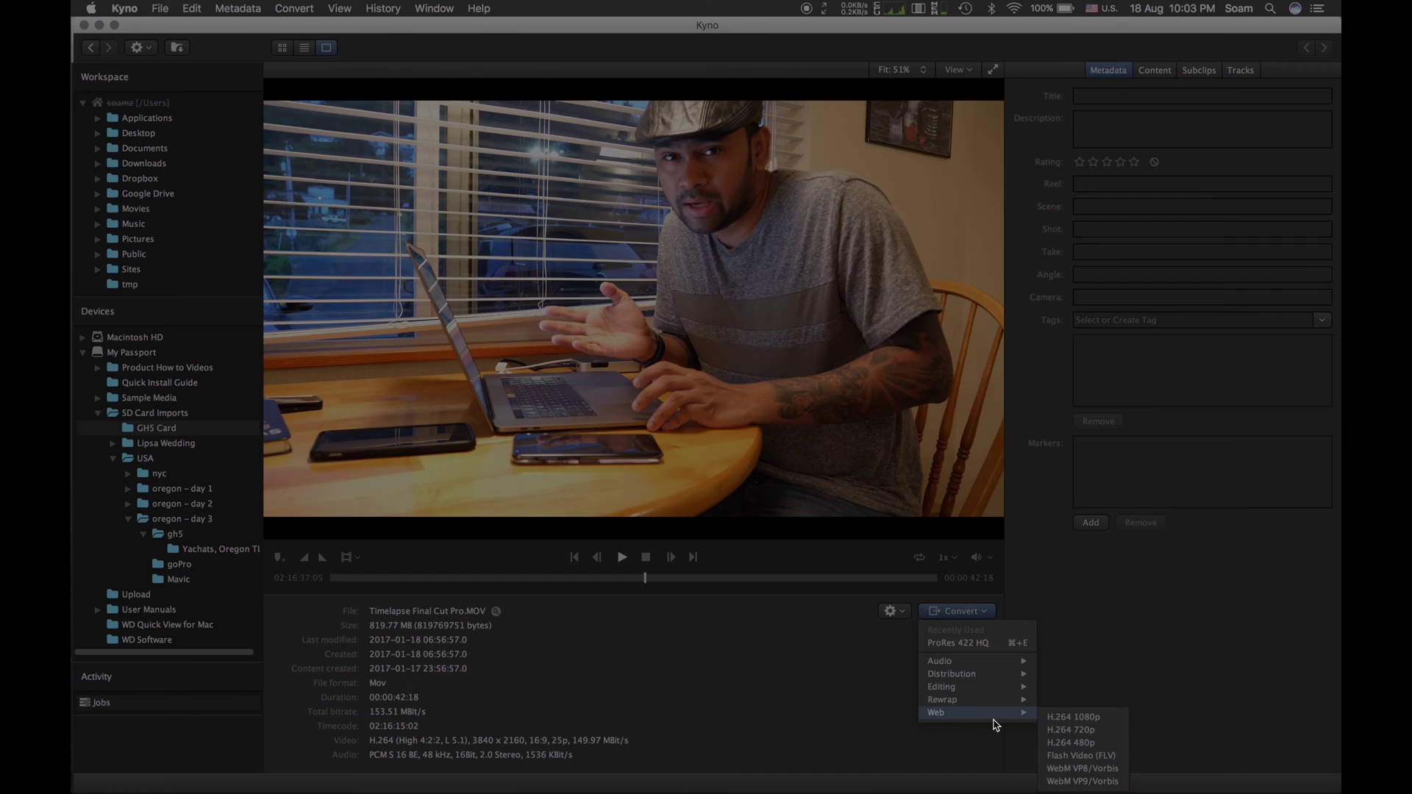
{"action": "mouse_move", "coordinate": [1016, 675]}
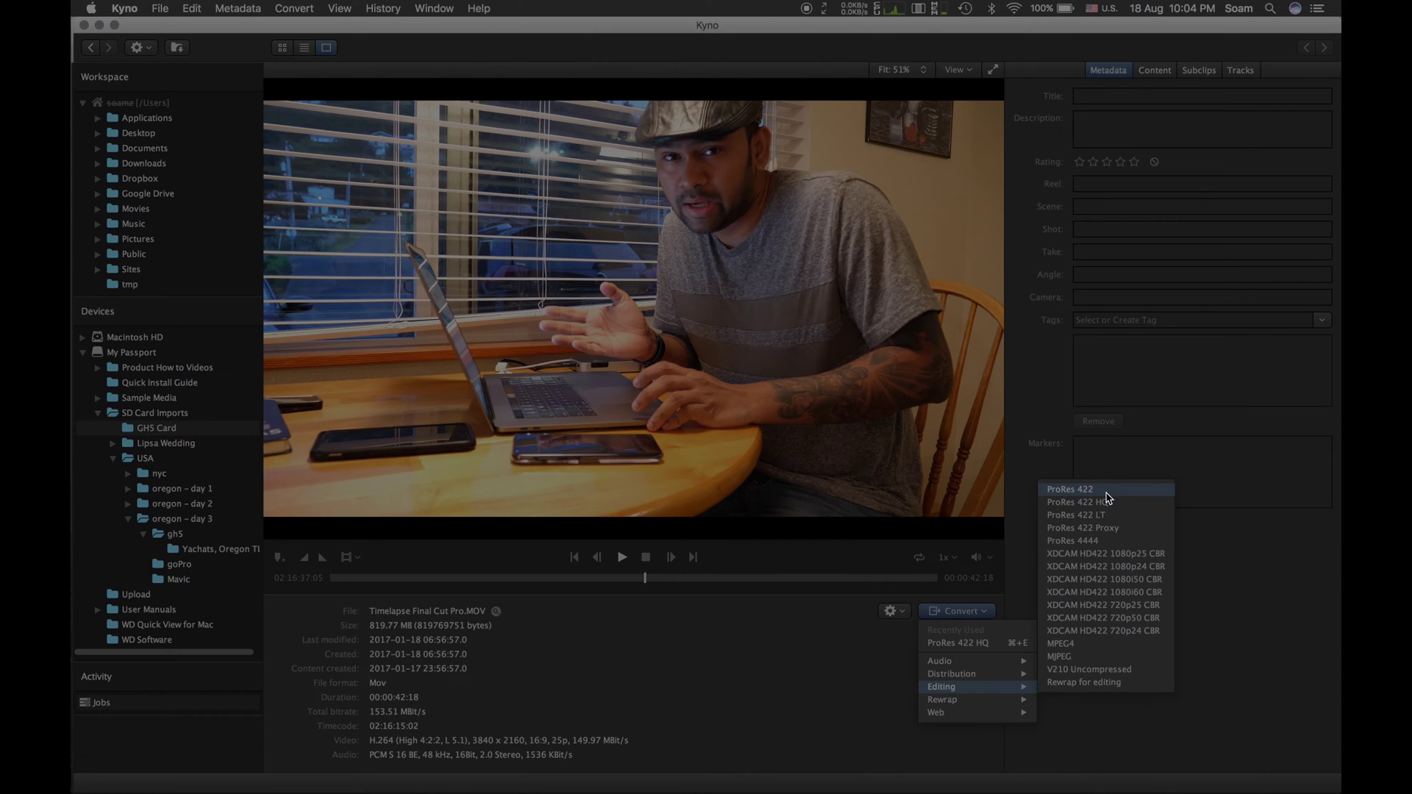
{"action": "left_click", "coordinate": [1107, 493]}
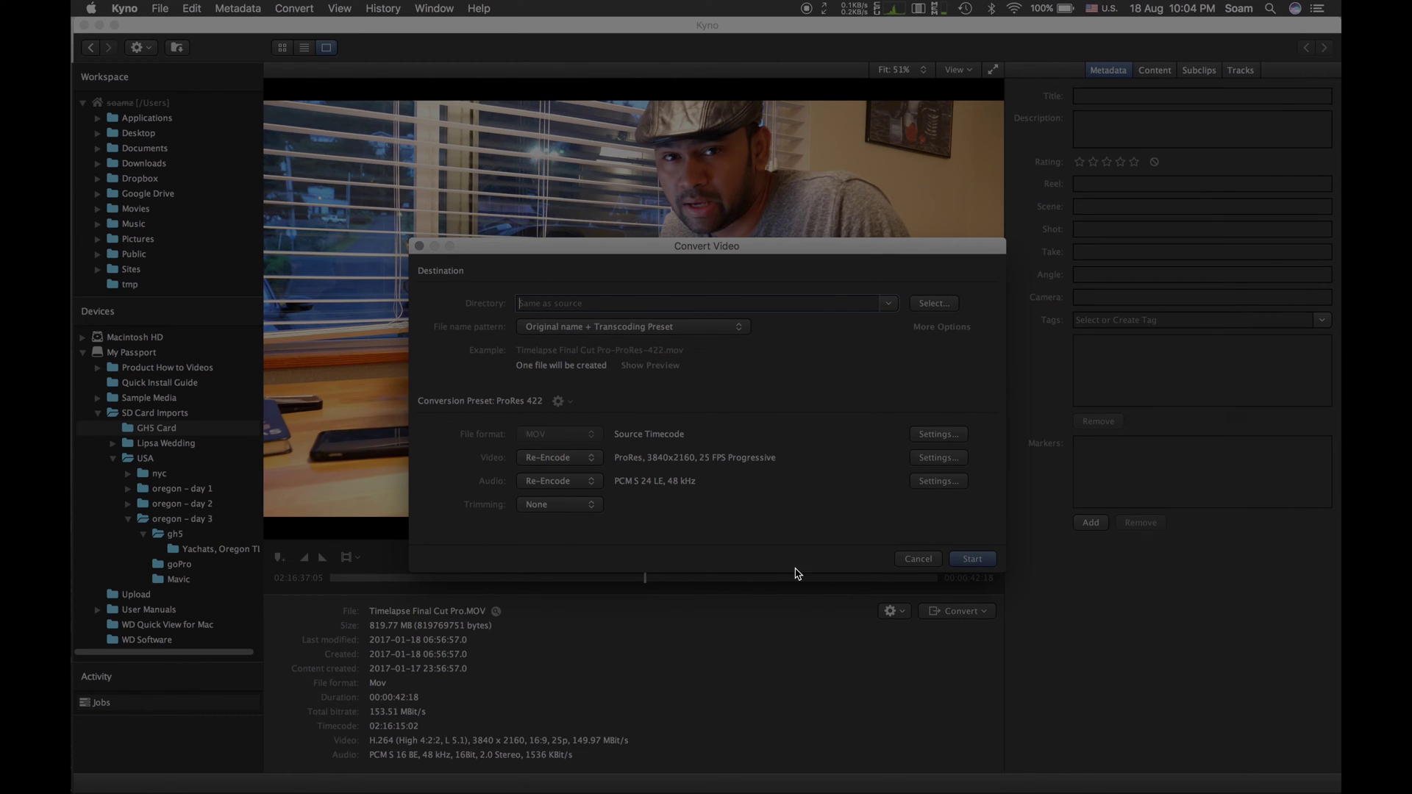
{"action": "left_click", "coordinate": [970, 563]}
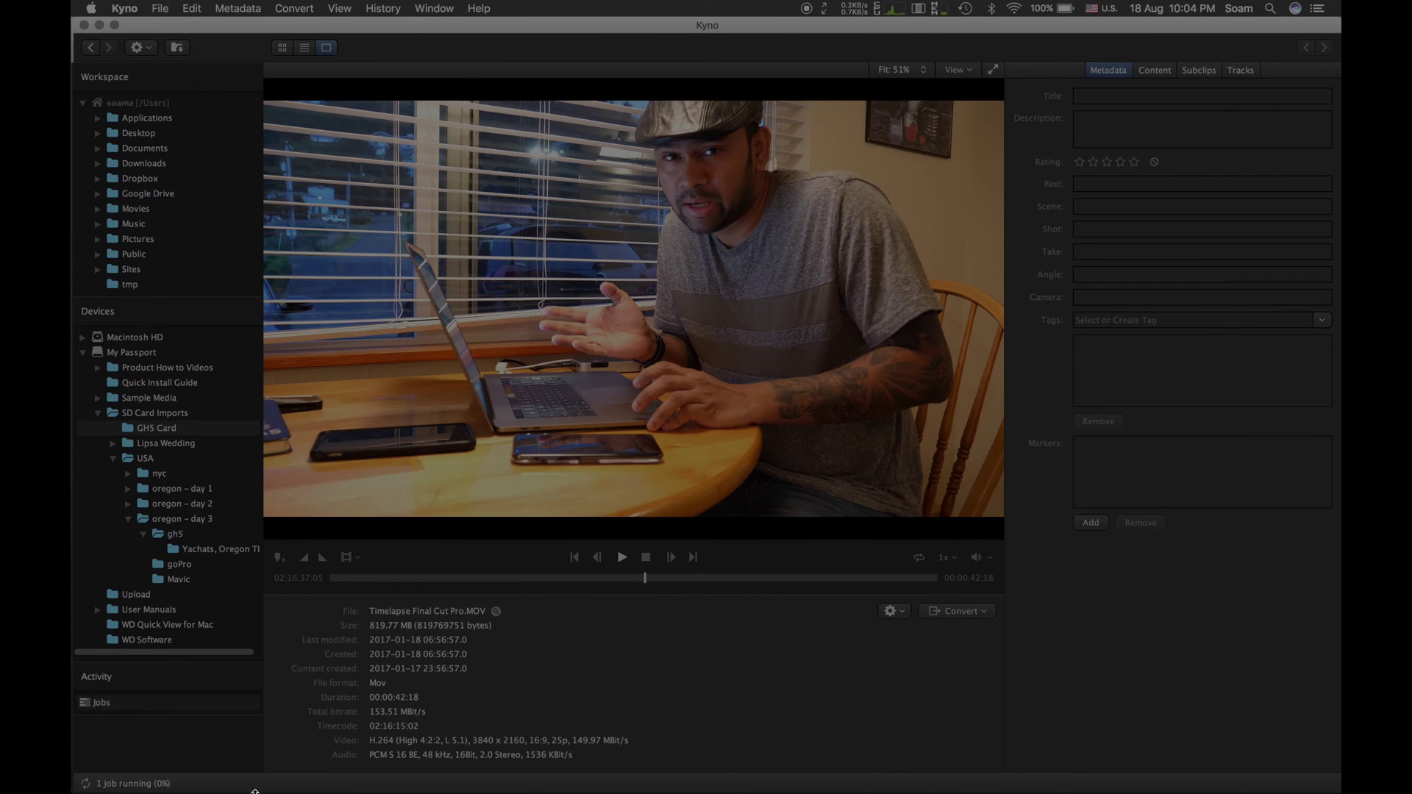
Show the Jobs list and wait until the ProRes 422 job reads Finished
{"action": "left_click", "coordinate": [112, 707]}
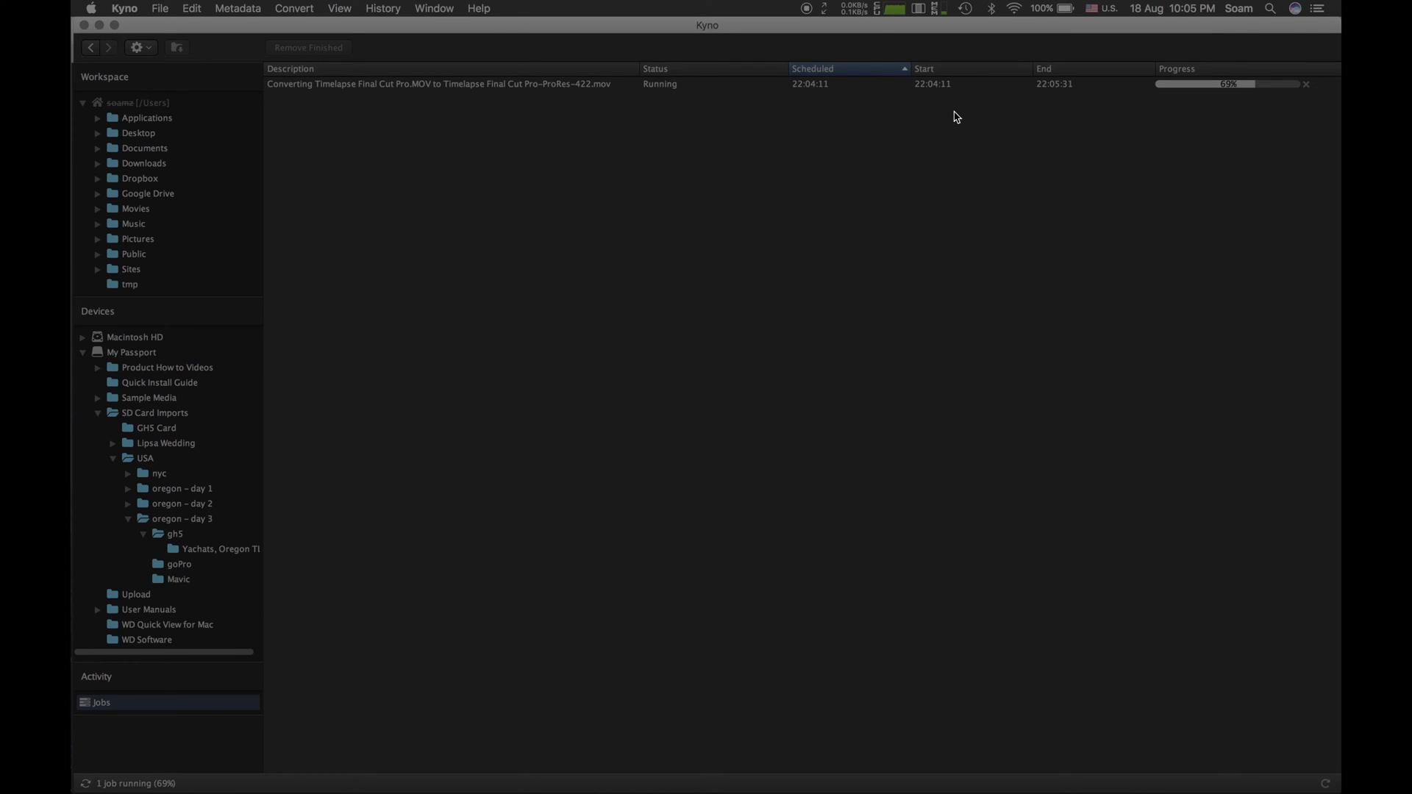
{"action": "mouse_move", "coordinate": [72, 479]}
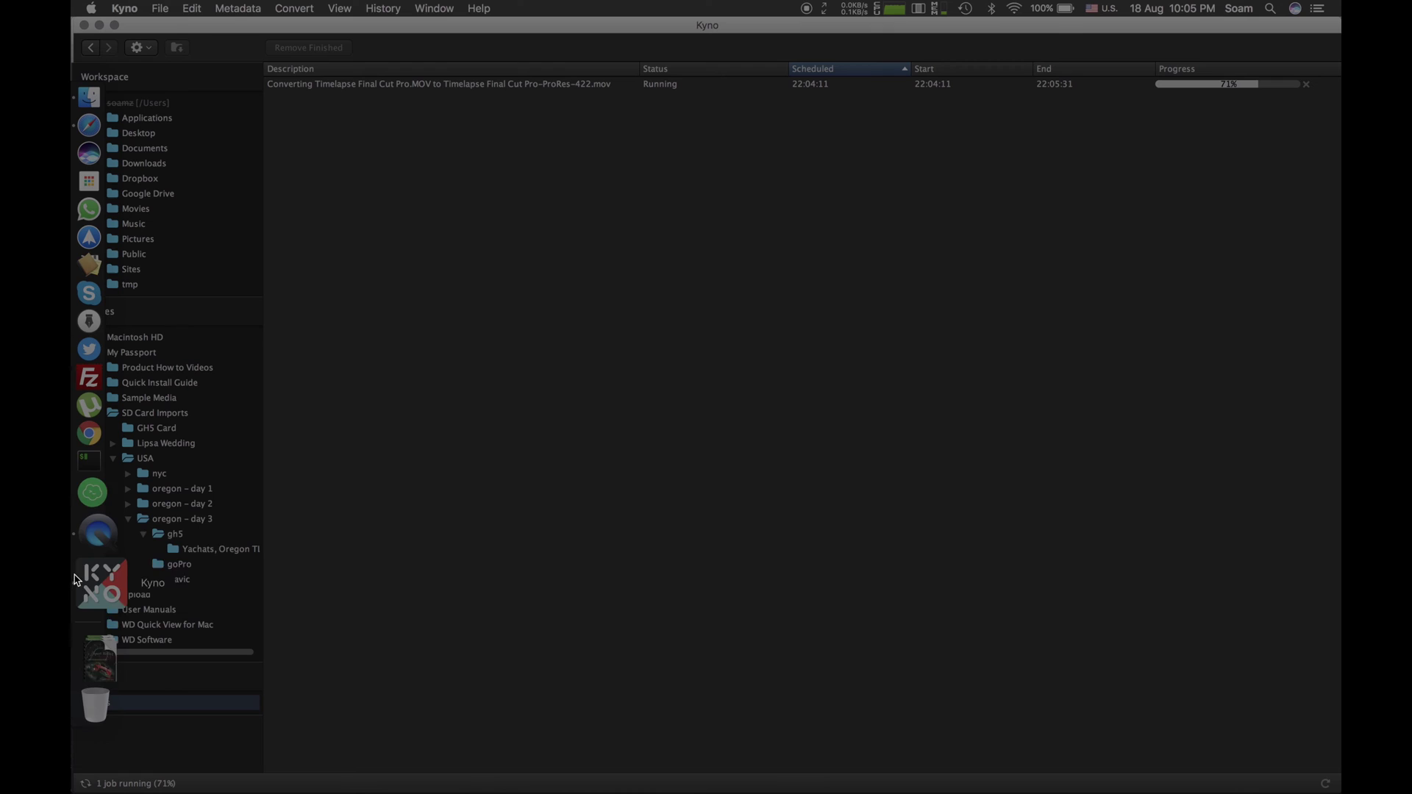
{"action": "left_click", "coordinate": [100, 571]}
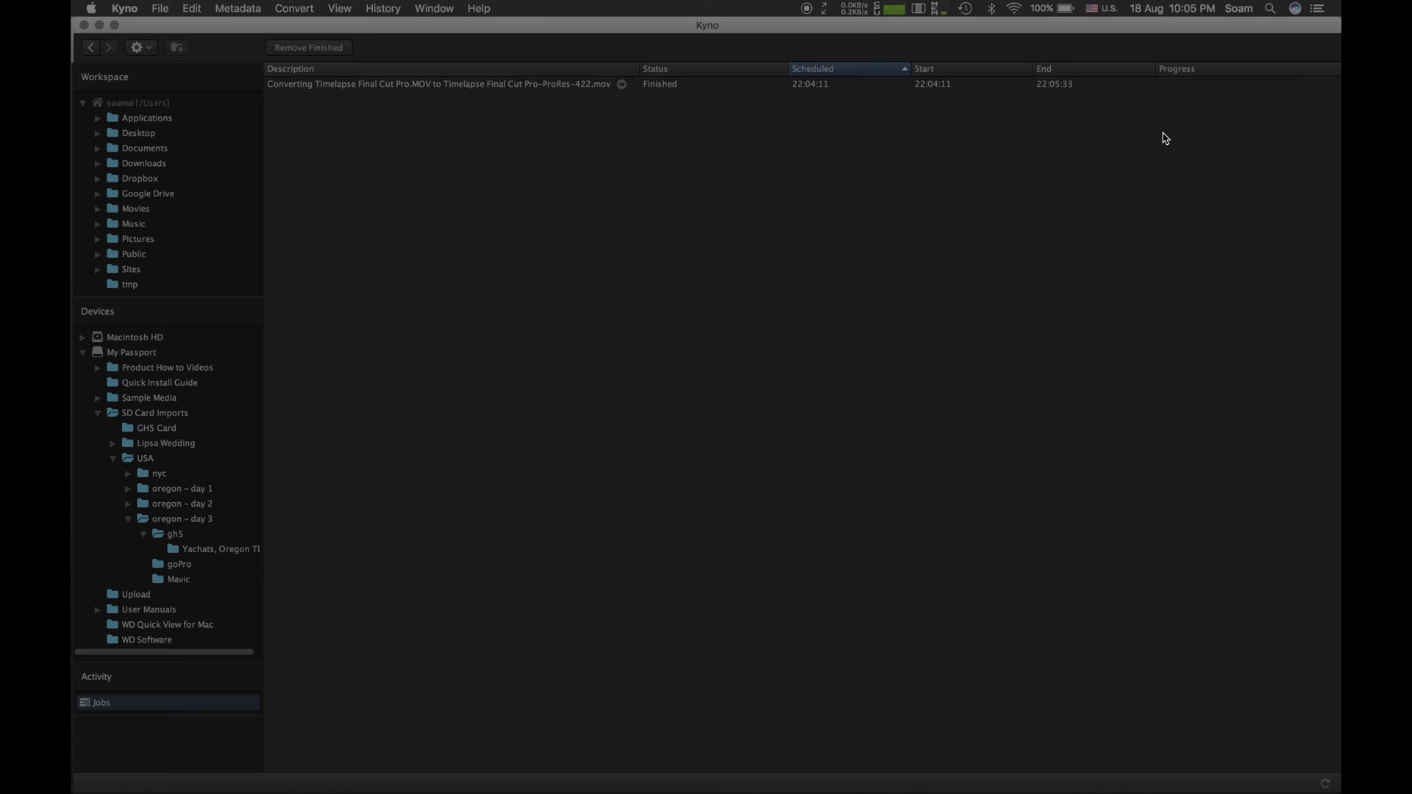
{"action": "mouse_move", "coordinate": [73, 287]}
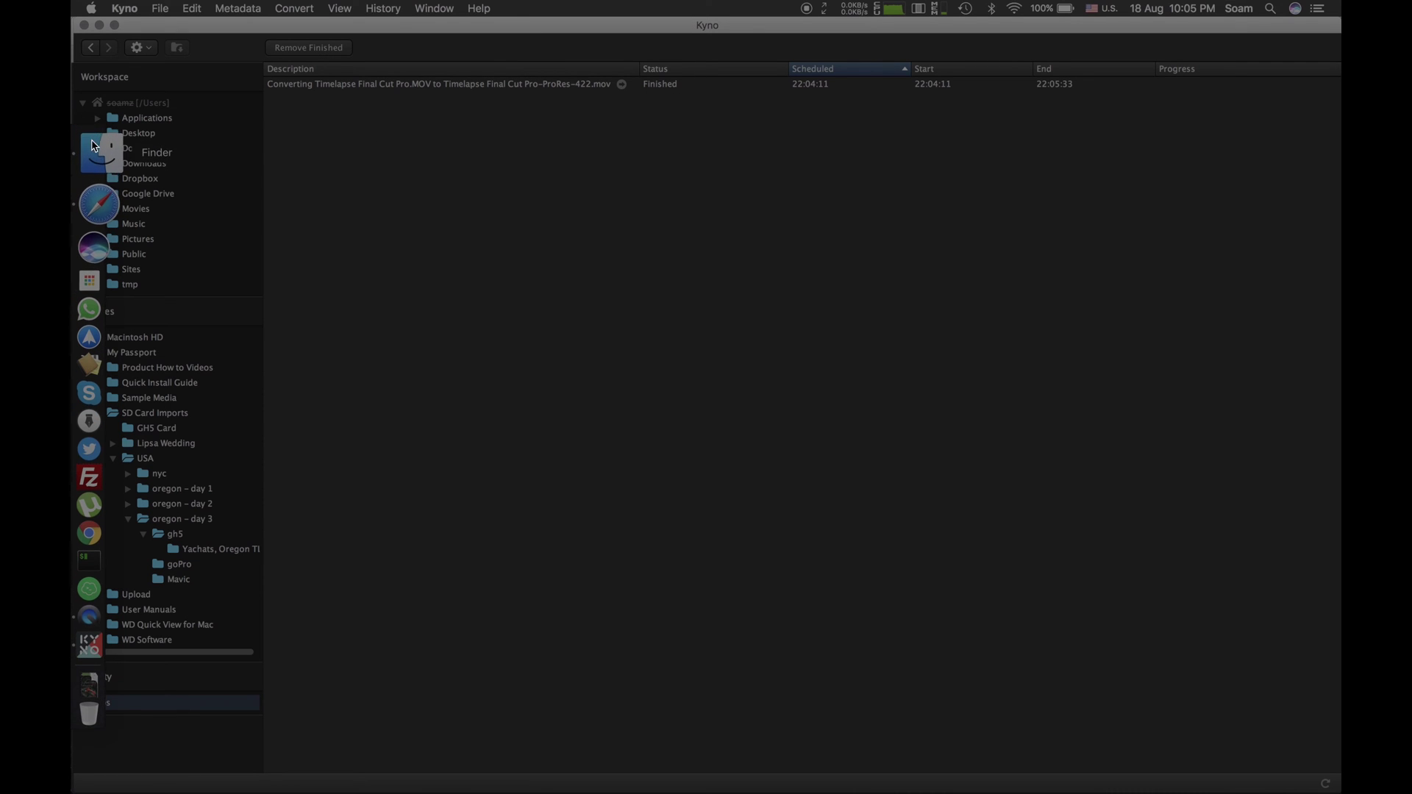
Show the GH5 Card files as large icons and Quick Look the converted ProRes 422 file
{"action": "left_click", "coordinate": [89, 147]}
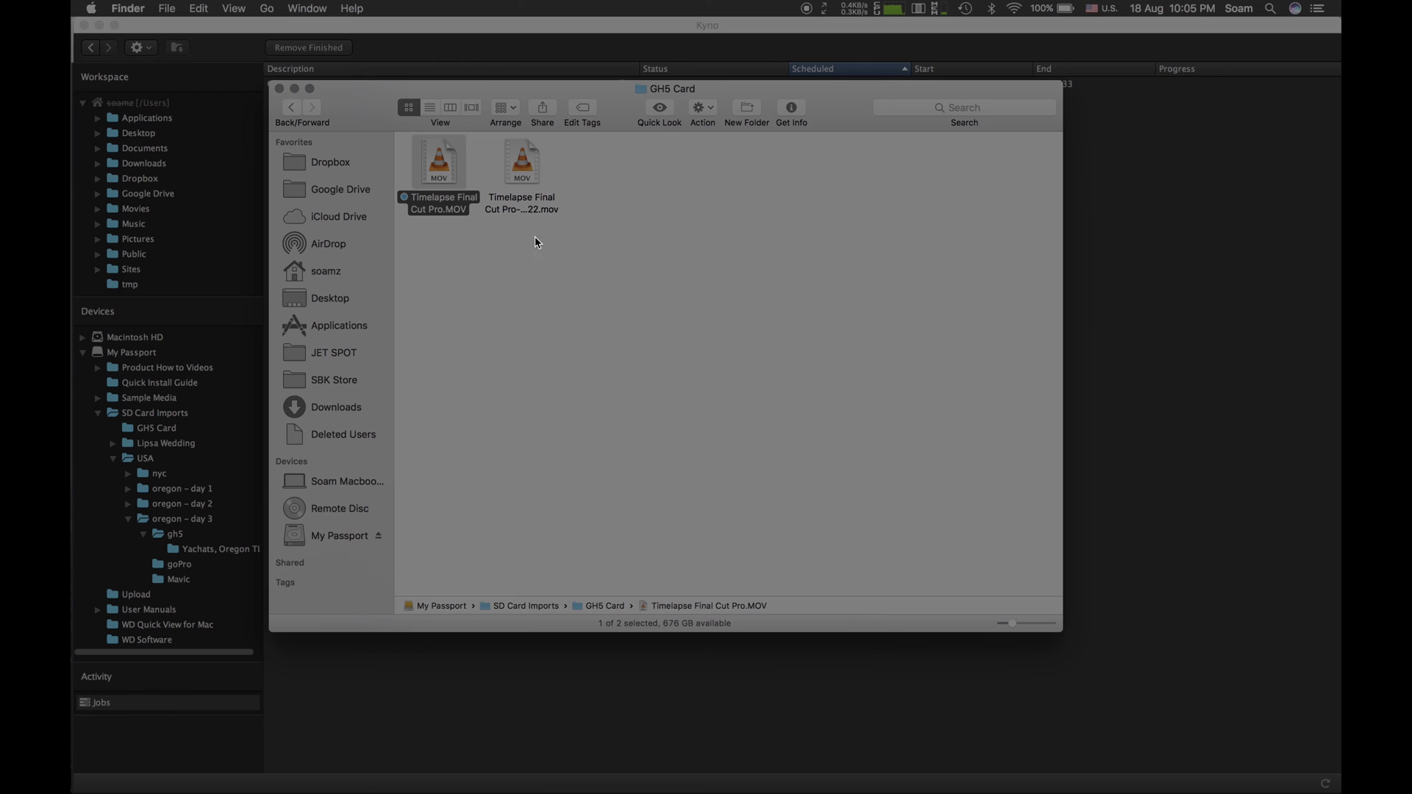
{"action": "left_click", "coordinate": [430, 107]}
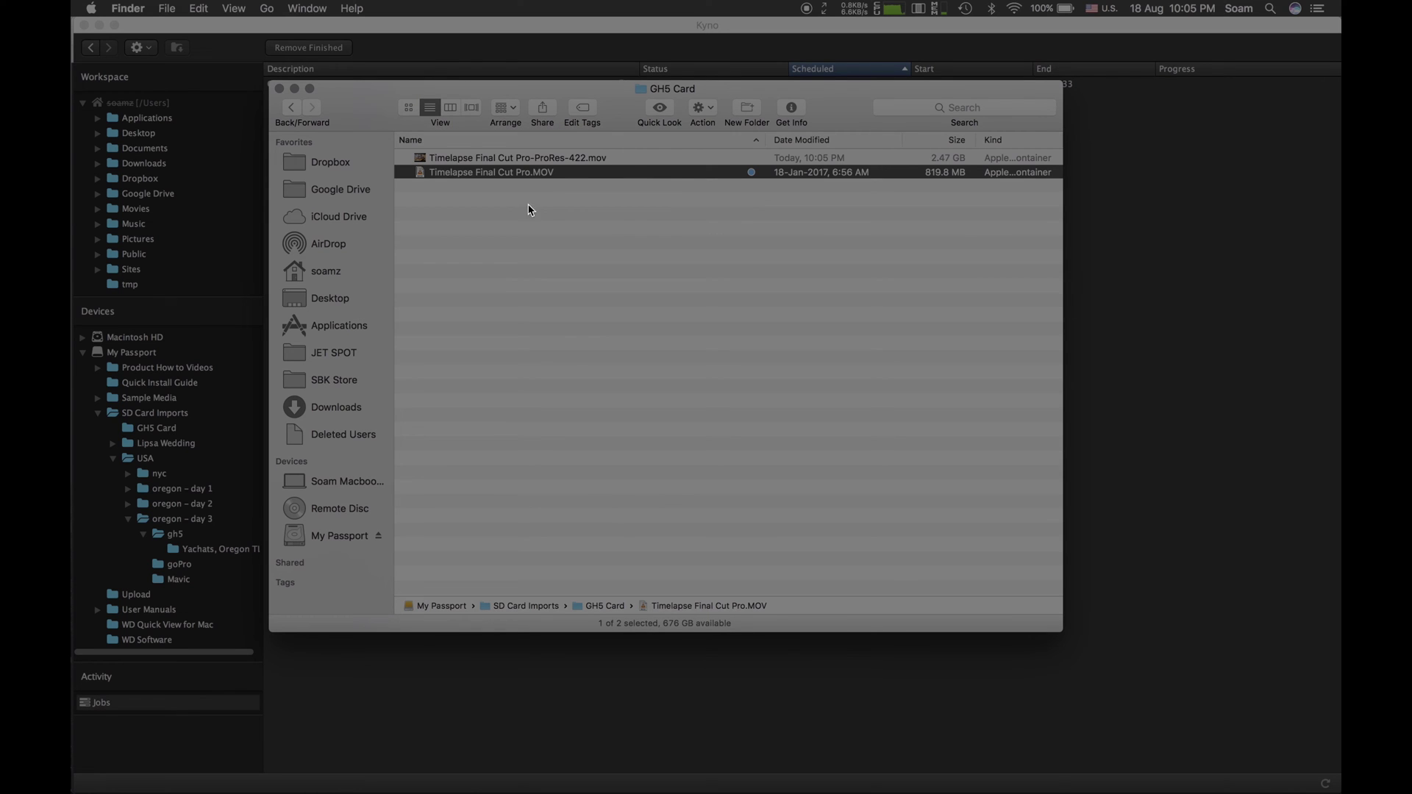
{"action": "left_click", "coordinate": [409, 107]}
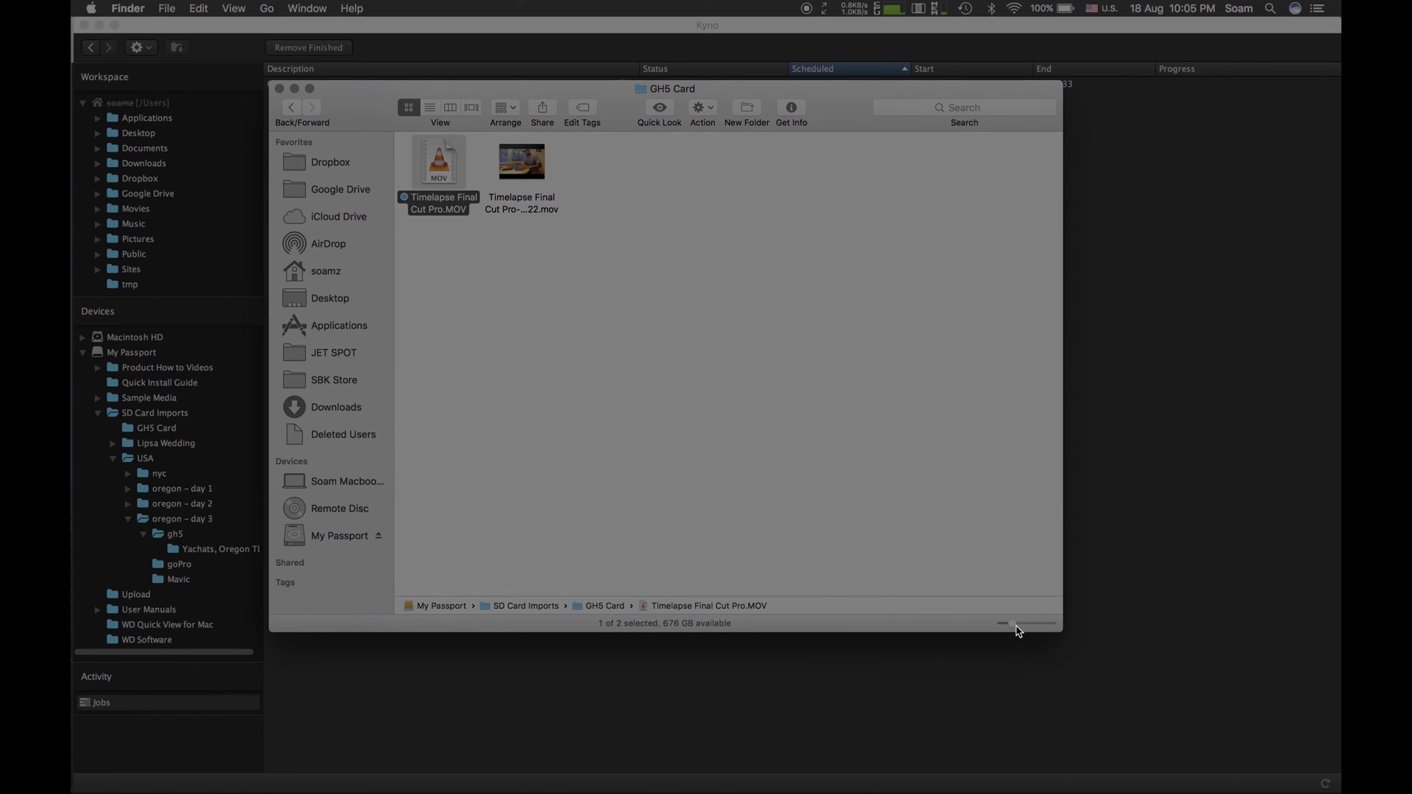
{"action": "left_click_drag", "start_coordinate": [1017, 631], "coordinate": [1219, 637]}
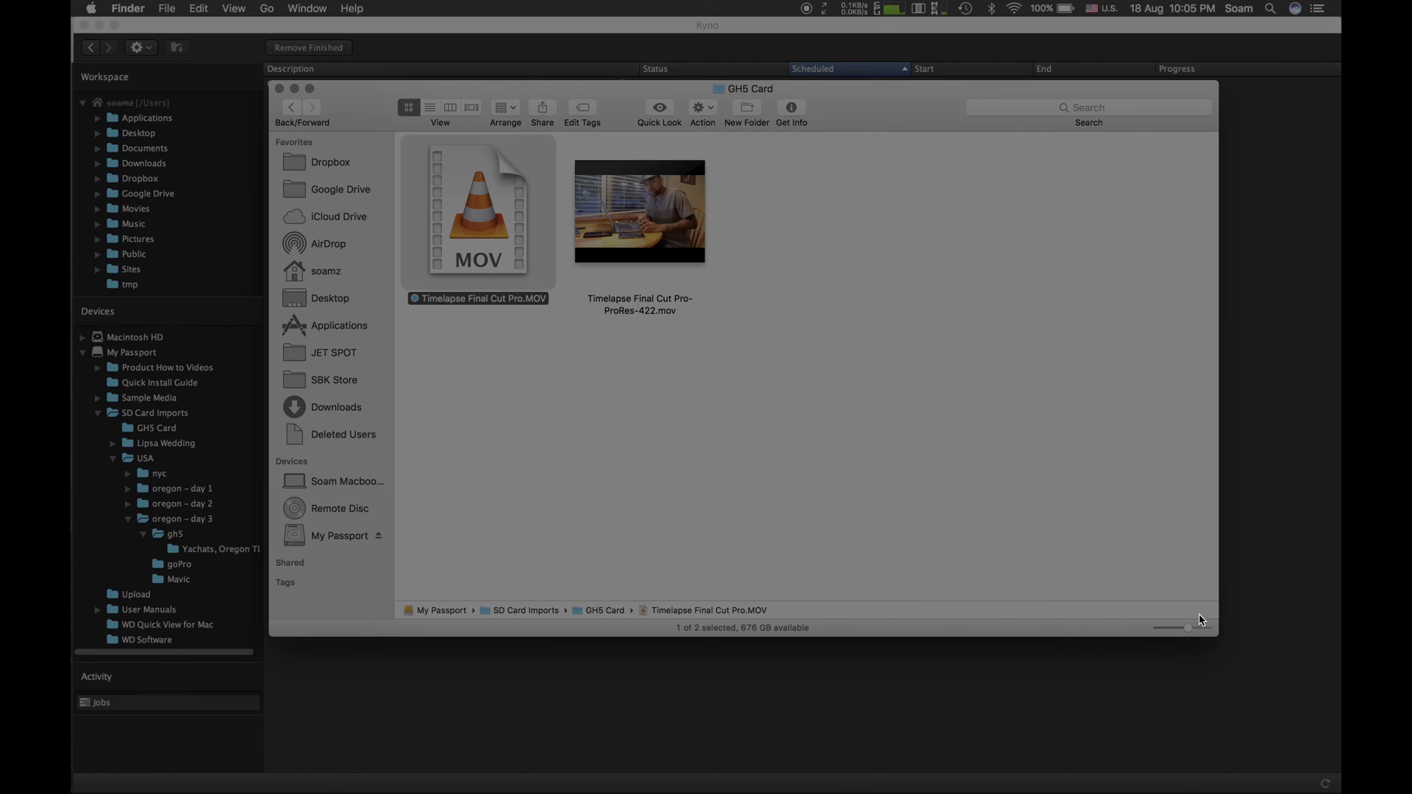
{"action": "left_click", "coordinate": [691, 247]}
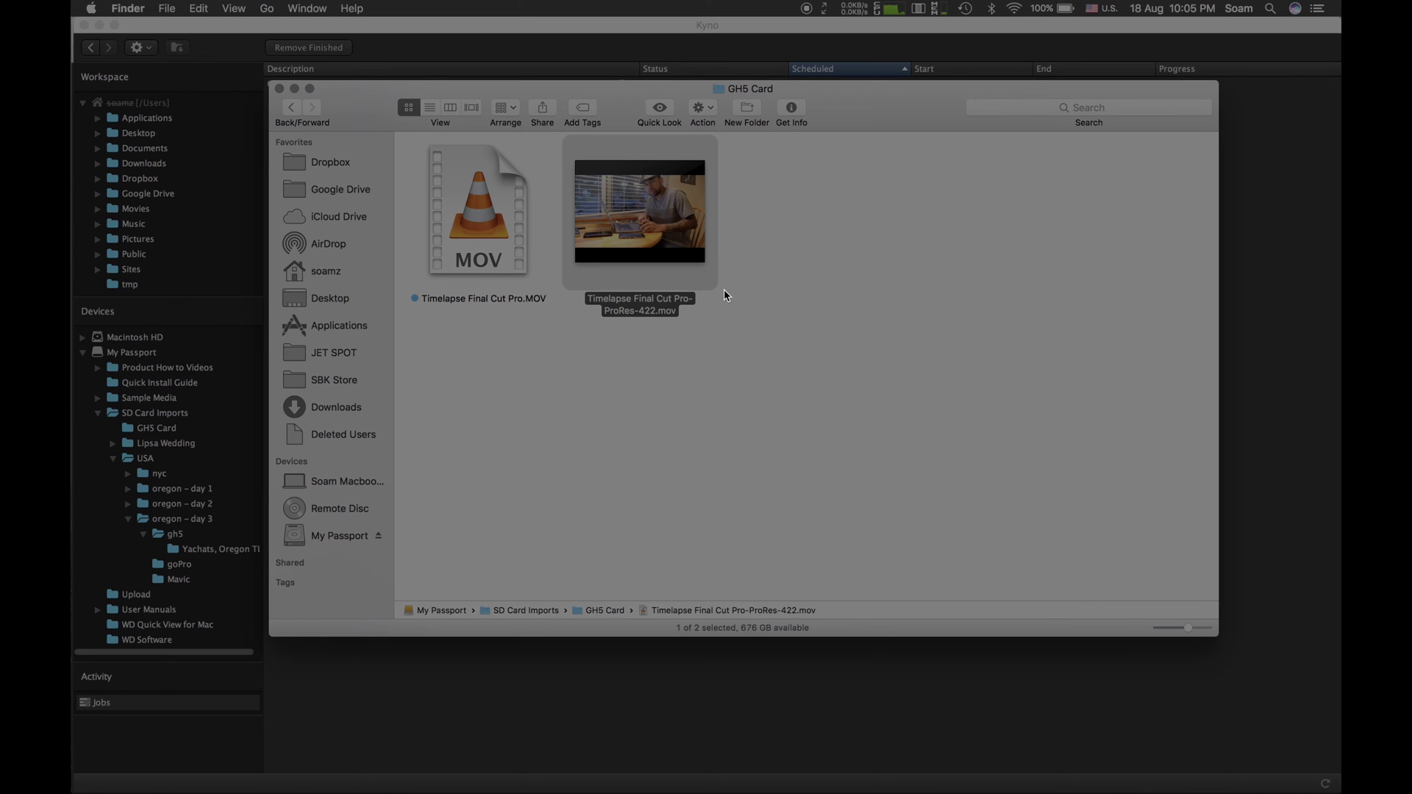
{"action": "key", "text": "space"}
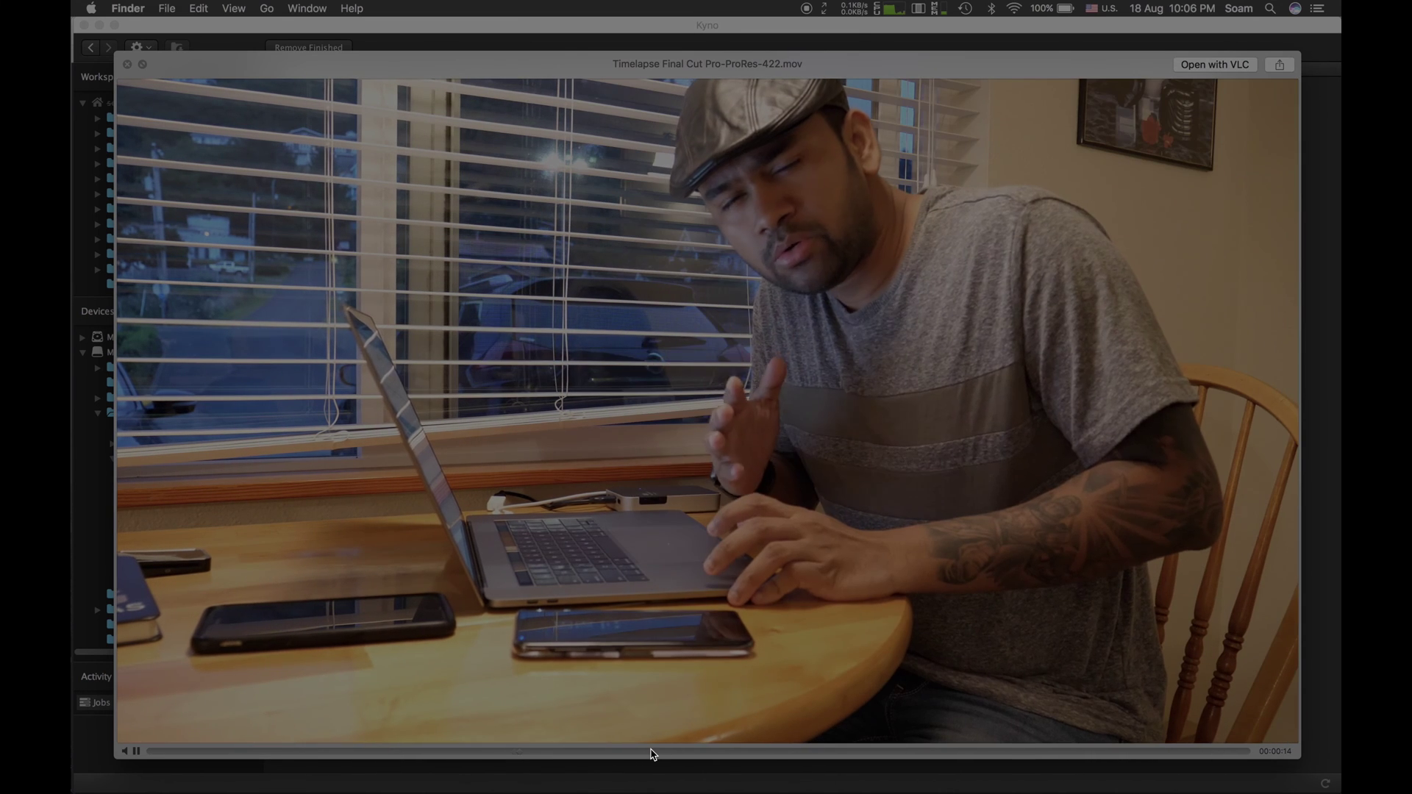
{"action": "key", "text": "space"}
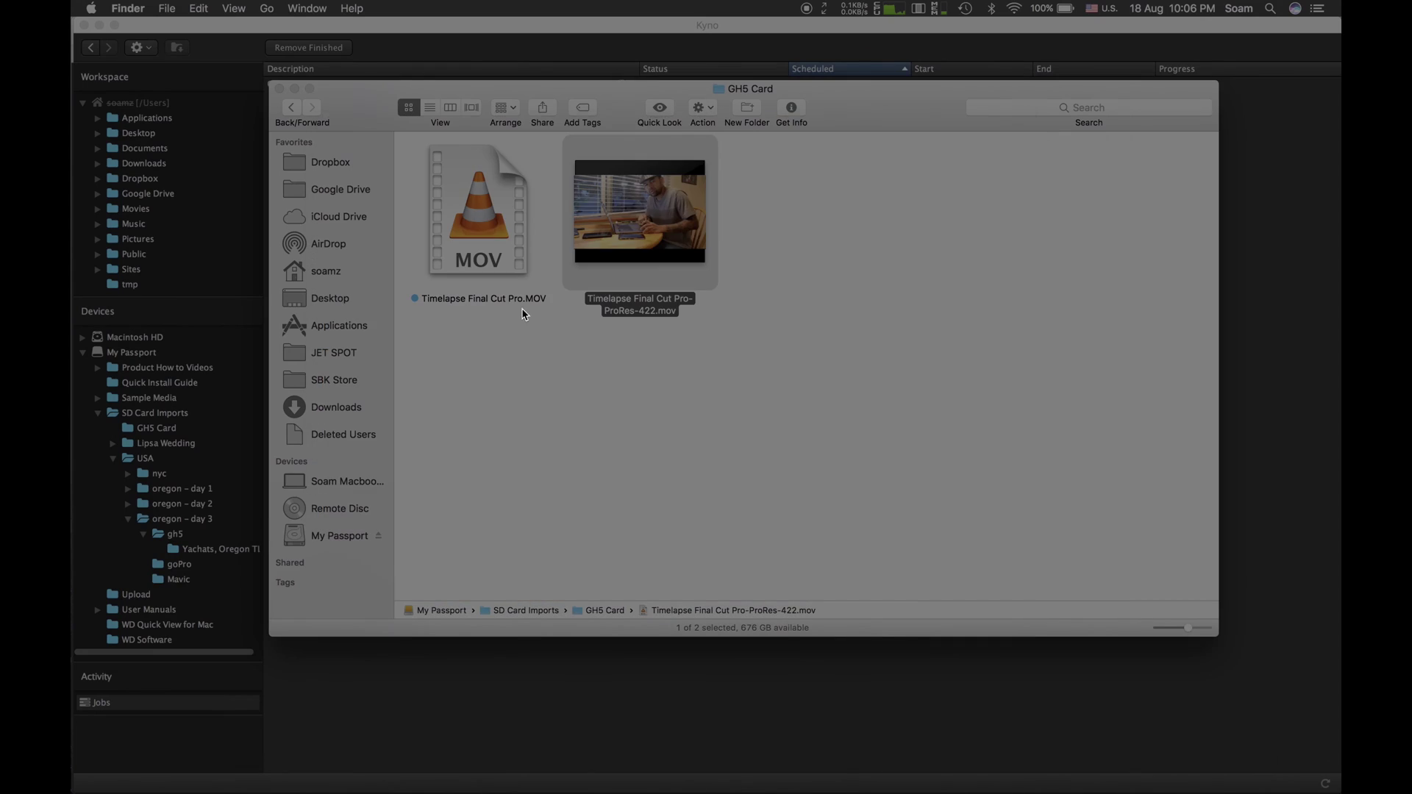
Compare Get Info of the ProRes file (2.47 GB) and the original H.264 MOV (819.8 MB)
{"action": "right_click", "coordinate": [691, 230]}
{"action": "left_click", "coordinate": [715, 298]}
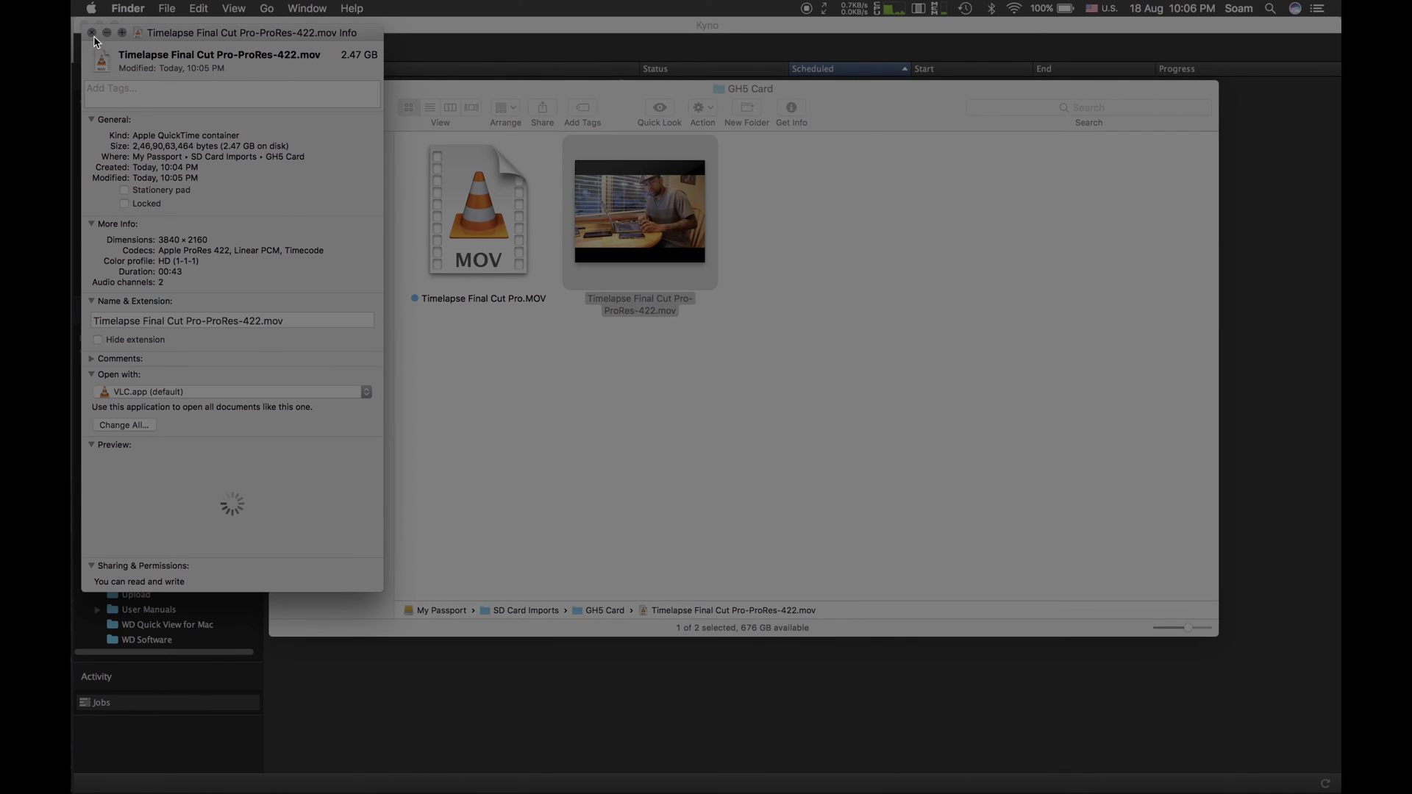
{"action": "left_click", "coordinate": [92, 32]}
{"action": "left_click", "coordinate": [486, 216]}
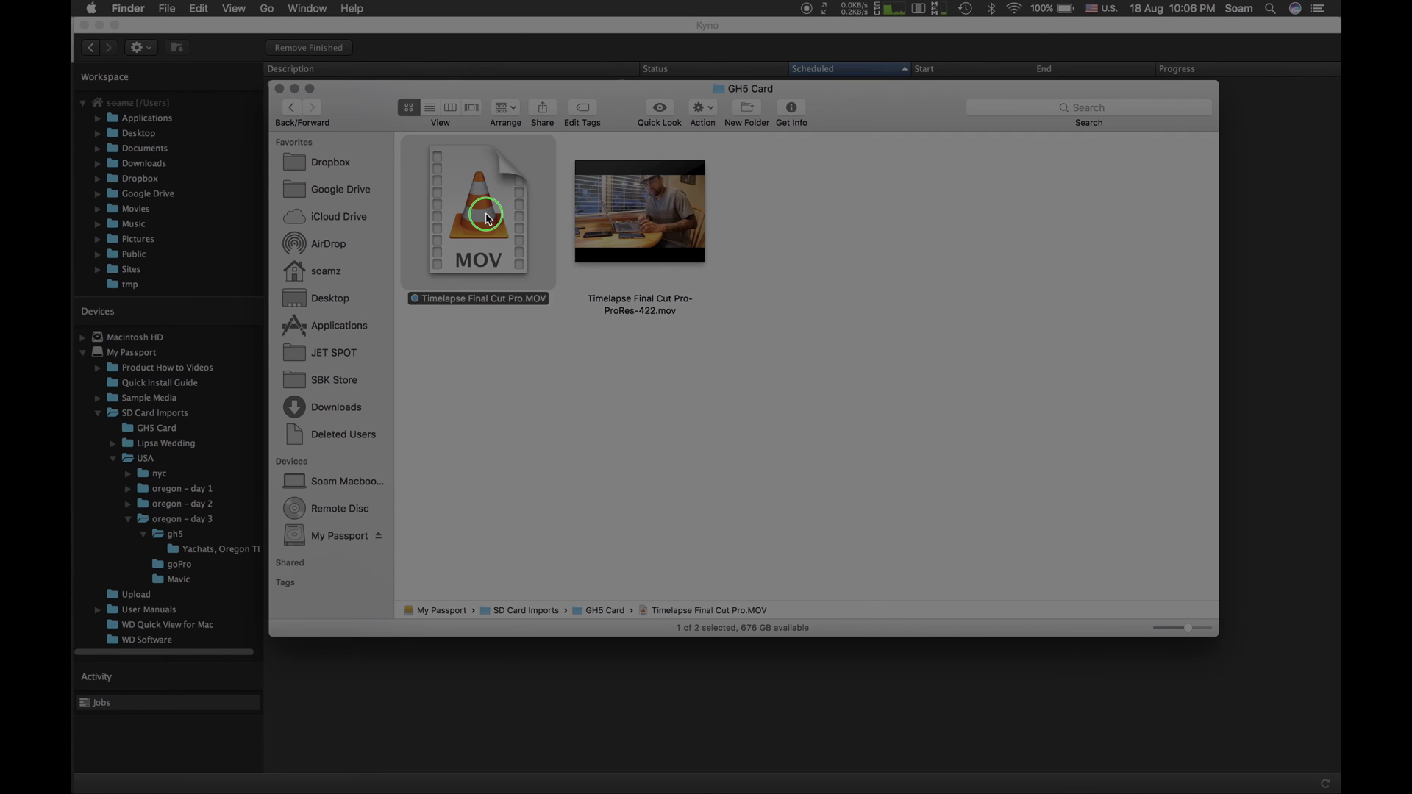
{"action": "right_click", "coordinate": [486, 213]}
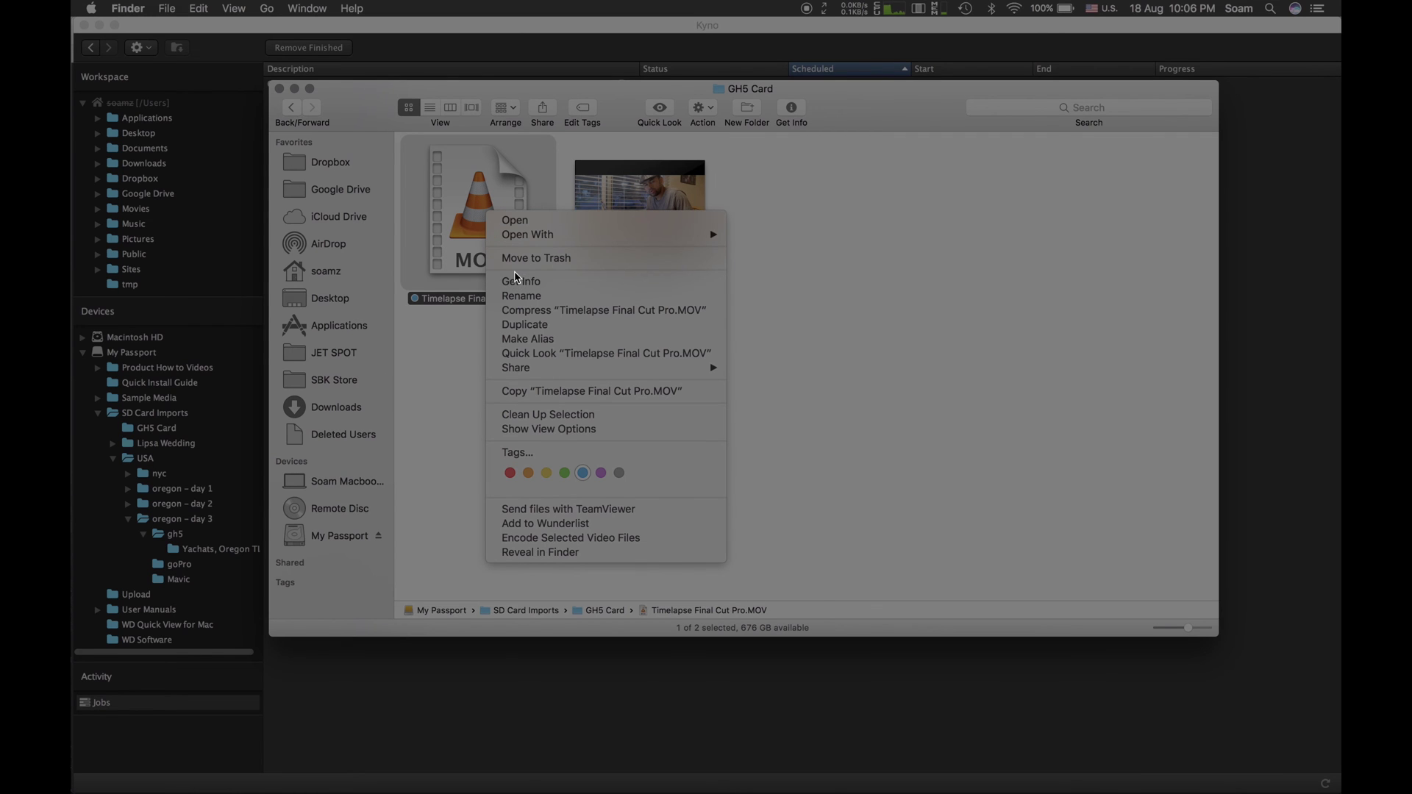
{"action": "left_click", "coordinate": [518, 281]}
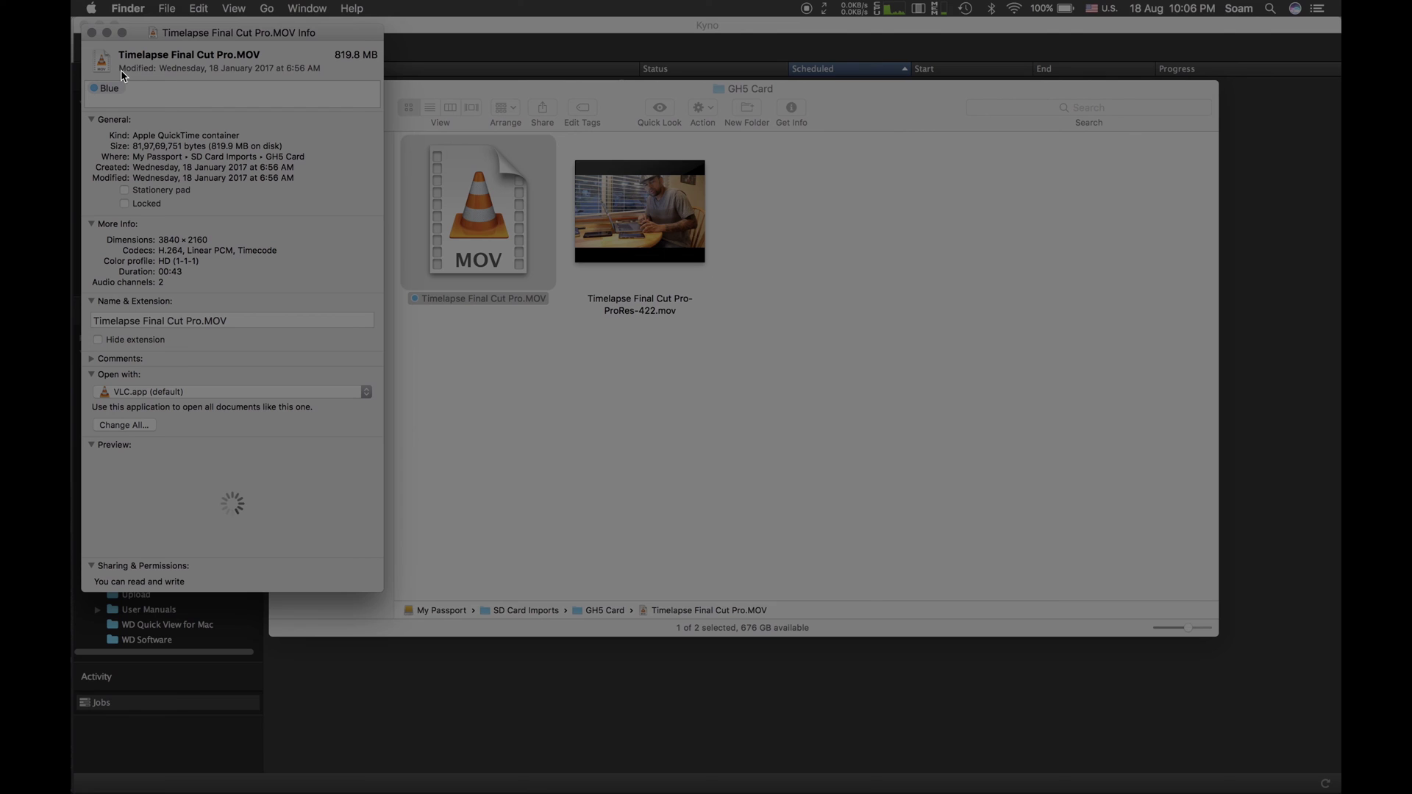
{"action": "left_click", "coordinate": [91, 33]}
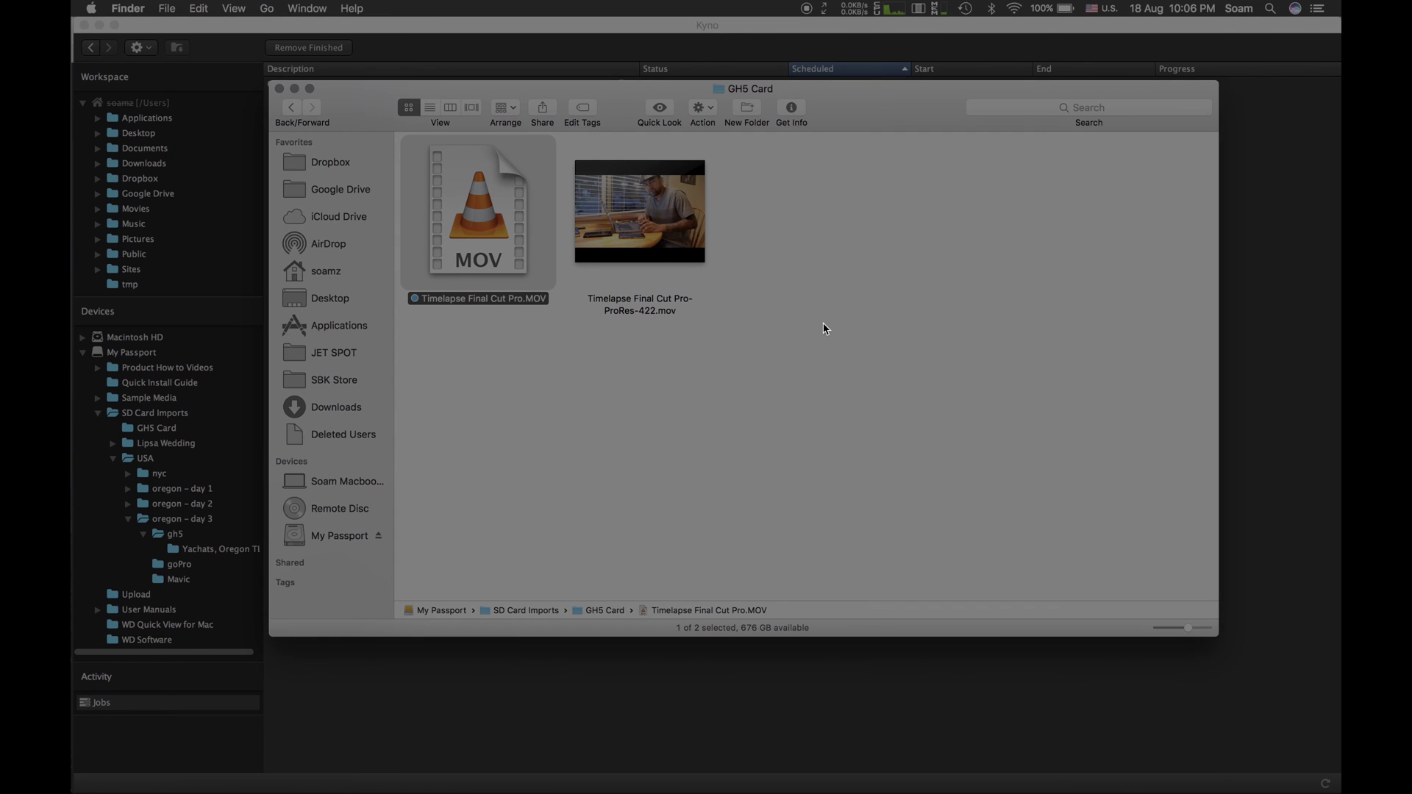
Reselect the ProRes-422 file and run a Spotlight search for 'stickies'
{"action": "left_click", "coordinate": [697, 259]}
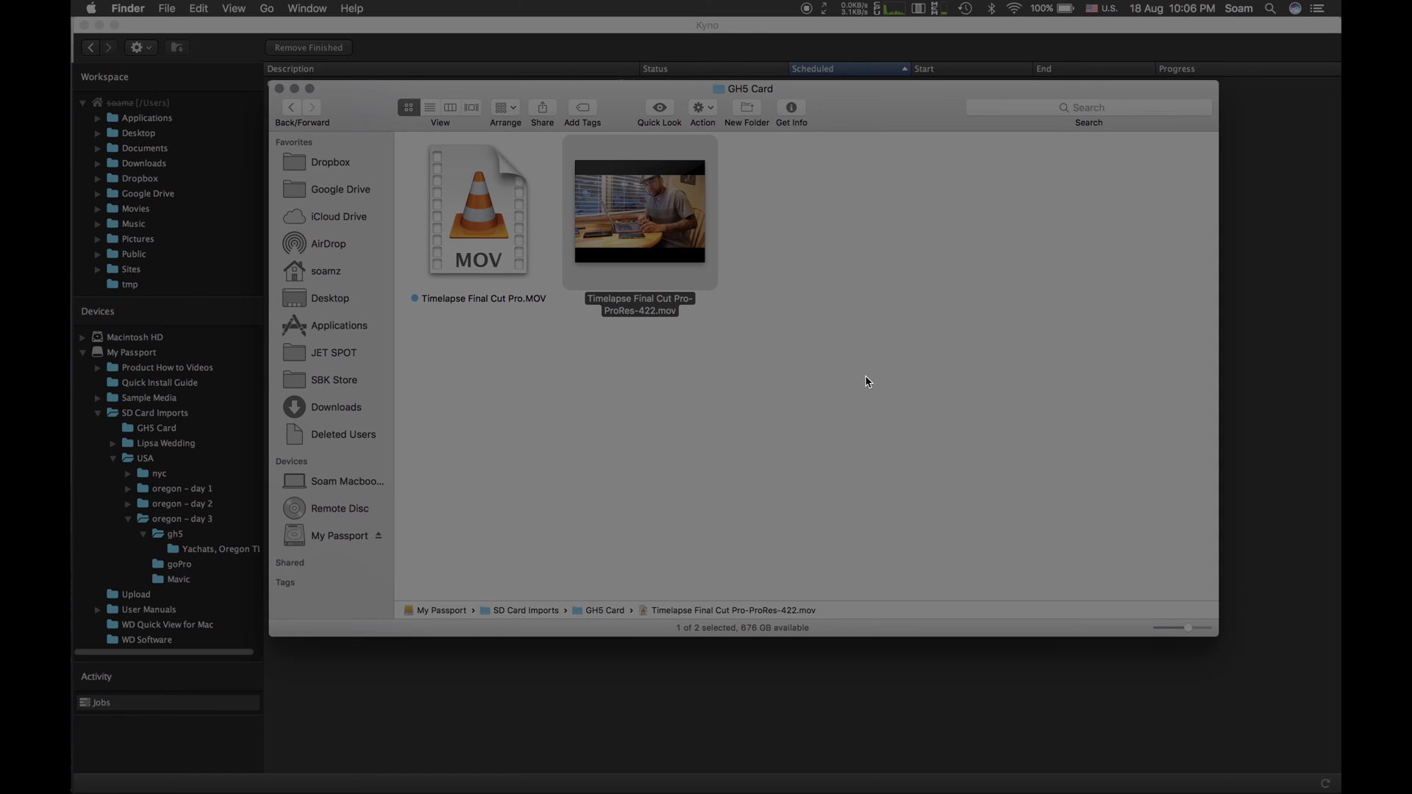
{"action": "key", "text": "super+space"}
{"action": "type", "text": "stickies"}
{"action": "key", "text": "Return"}
Add the Timelapse MOV to EditReady as a clip and reposition the EditReady window
{"action": "left_click", "coordinate": [637, 757]}
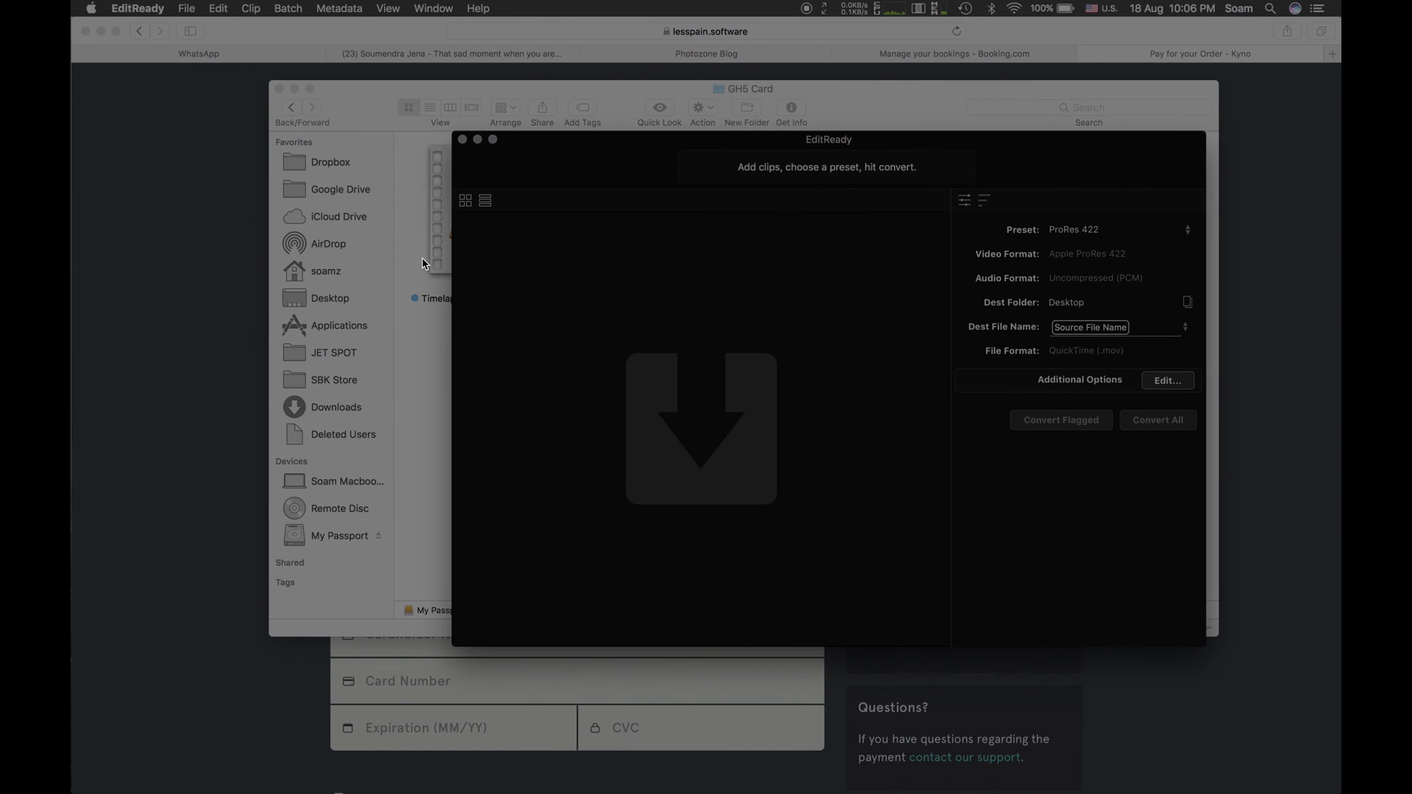
{"action": "left_click_drag", "start_coordinate": [441, 268], "coordinate": [658, 323]}
{"action": "left_click_drag", "start_coordinate": [779, 140], "coordinate": [687, 118]}
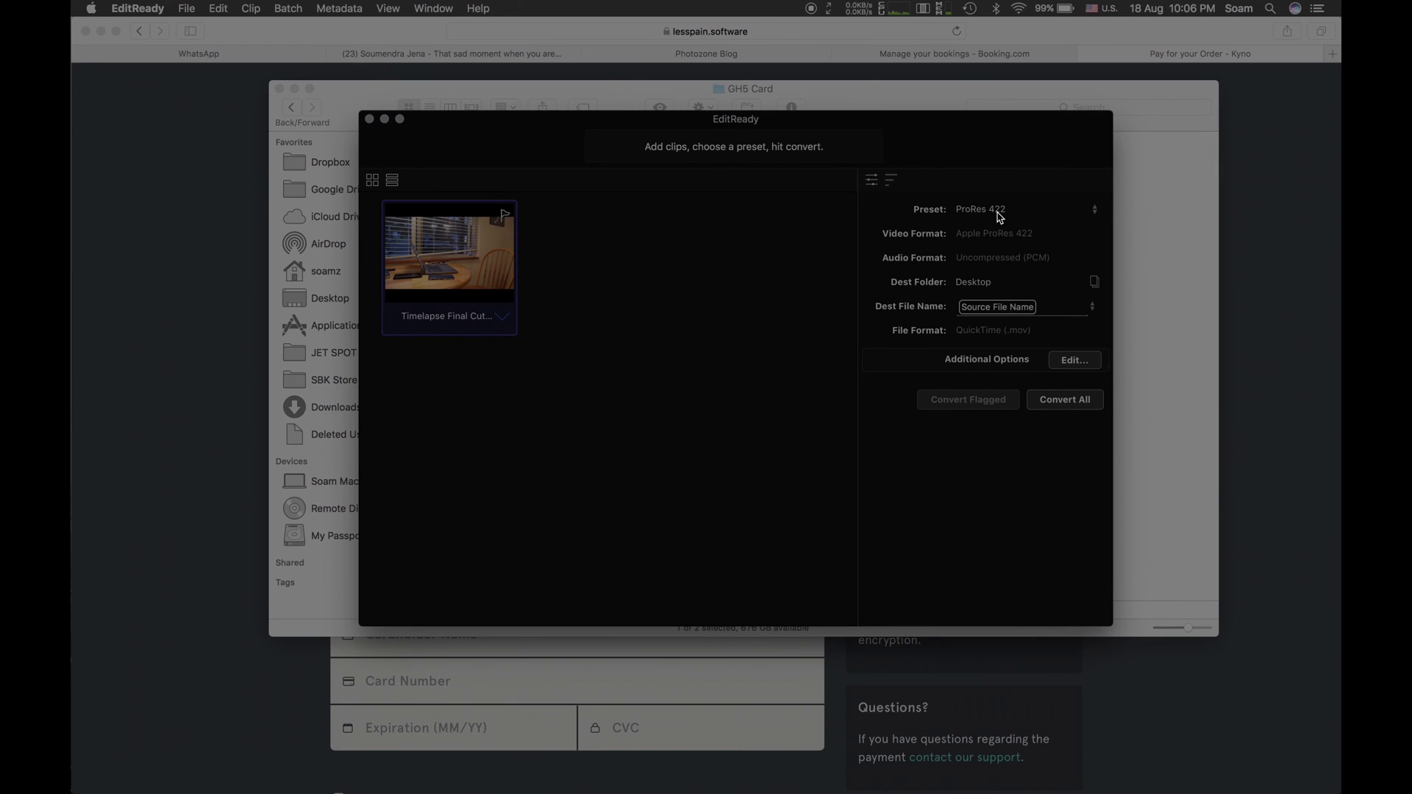
Review the ProRes 422 preset's additional options list and accept it
{"action": "left_click", "coordinate": [1069, 361]}
{"action": "scroll", "coordinate": [736, 236], "scroll_direction": "down", "scroll_amount": 5}
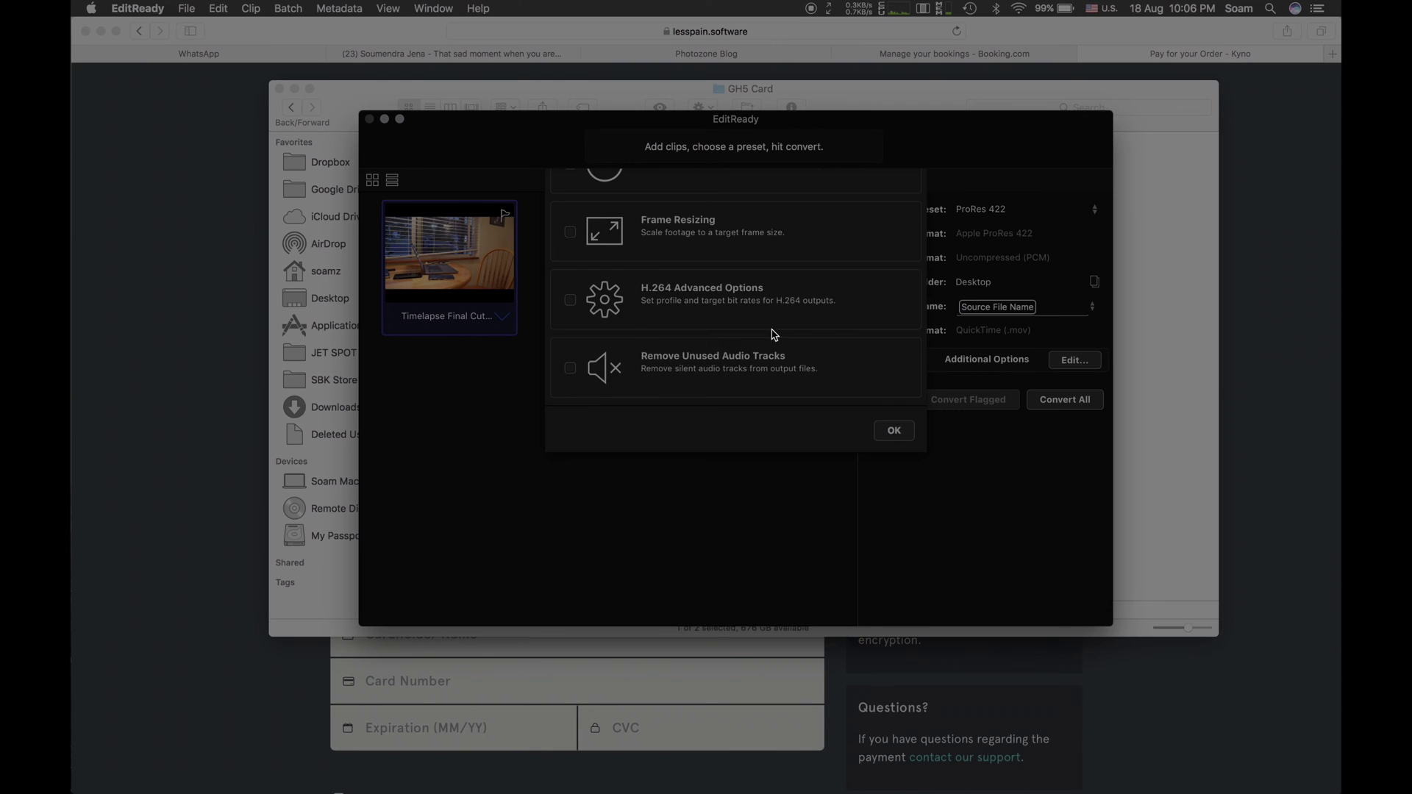
{"action": "scroll", "coordinate": [780, 335], "scroll_direction": "up", "scroll_amount": 5}
{"action": "scroll", "coordinate": [782, 335], "scroll_direction": "down", "scroll_amount": 1}
{"action": "left_click", "coordinate": [895, 434]}
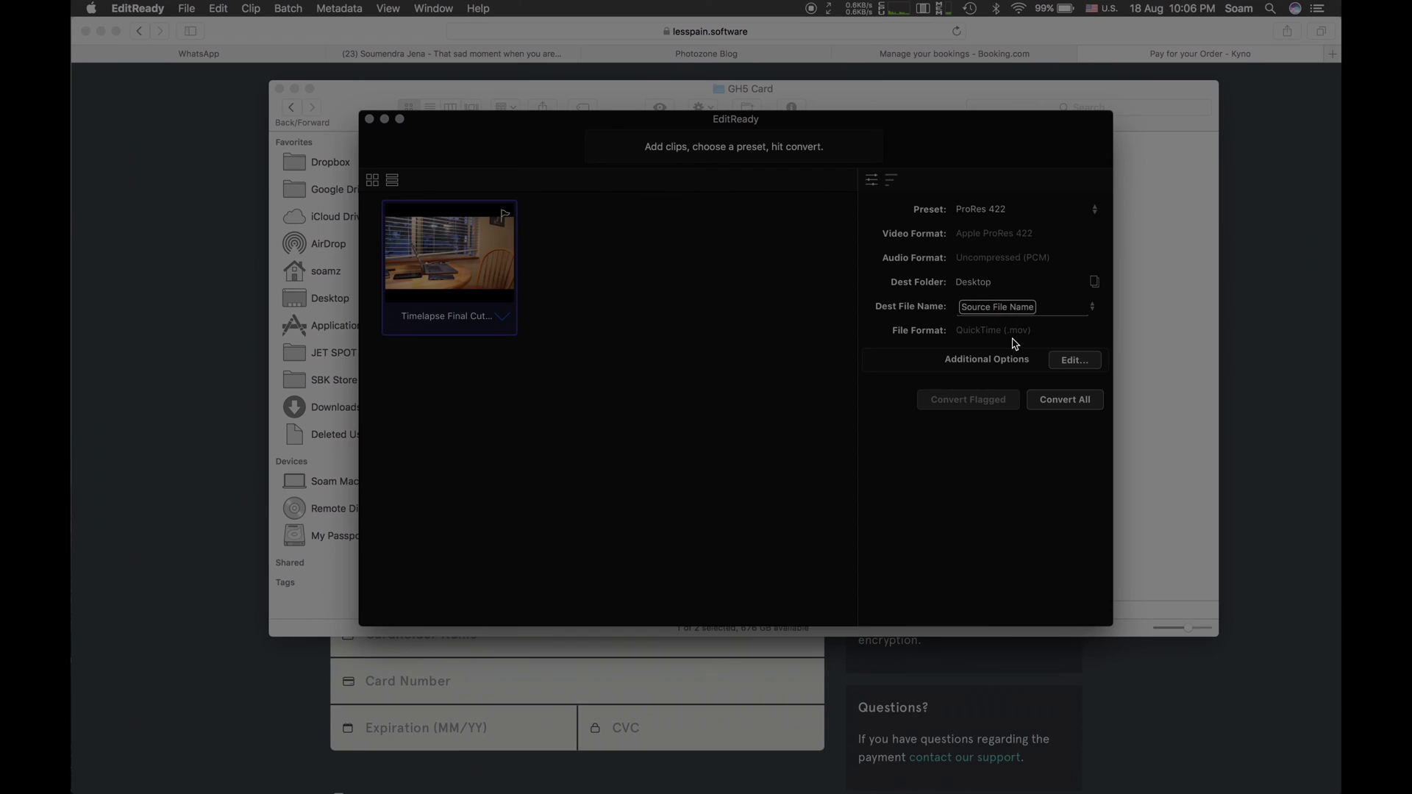
Prefix the destination name with 'timelapse-EDITready-tewst', fixing typos, and start Convert All
{"action": "left_click", "coordinate": [1025, 302]}
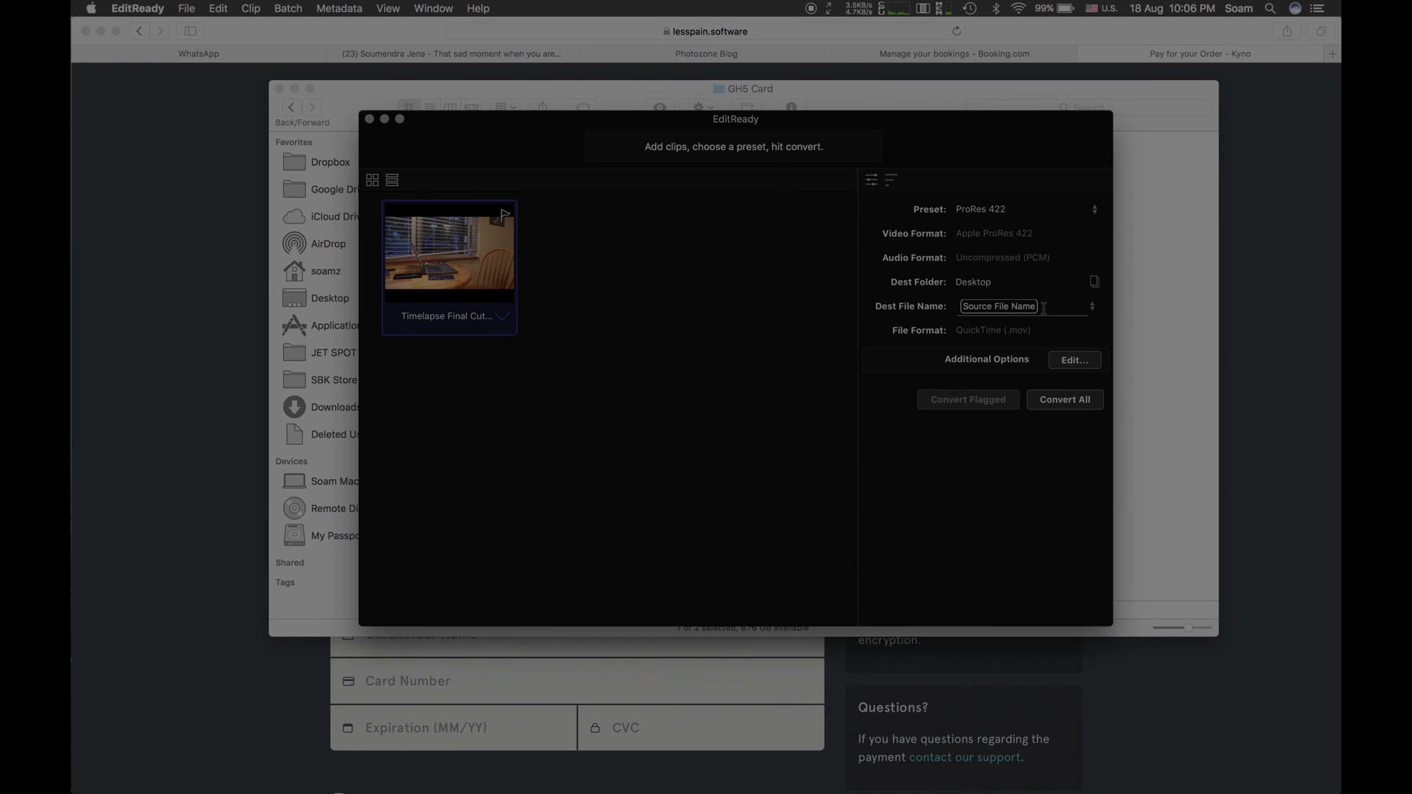
{"action": "type", "text": "timela"}
{"action": "type", "text": "pse-WSIT"}
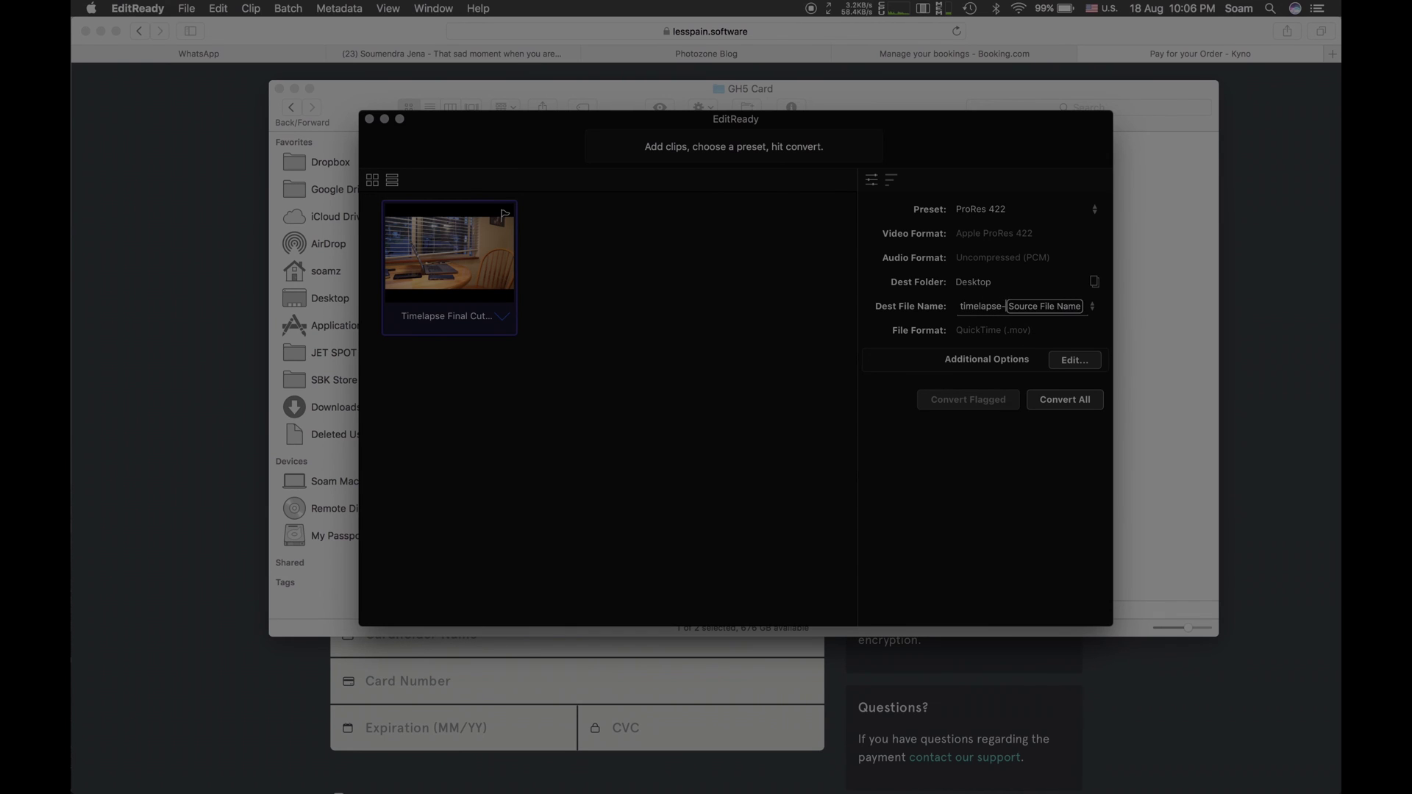
{"action": "type", "text": "ready-tewsty"}
{"action": "key", "text": "BackSpace"}
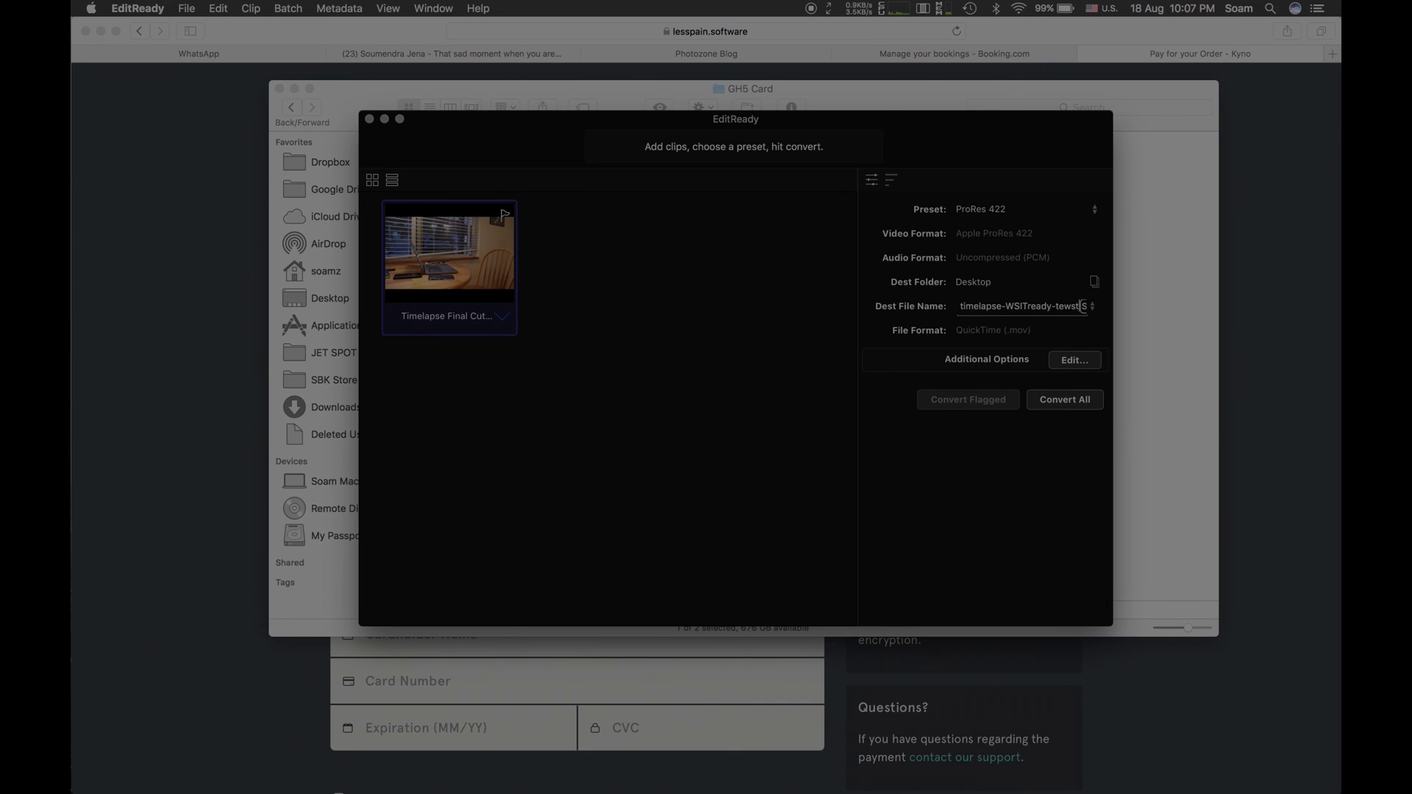
{"action": "left_click", "coordinate": [1011, 306]}
{"action": "key", "text": "BackSpace"}
{"action": "type", "text": "ED"}
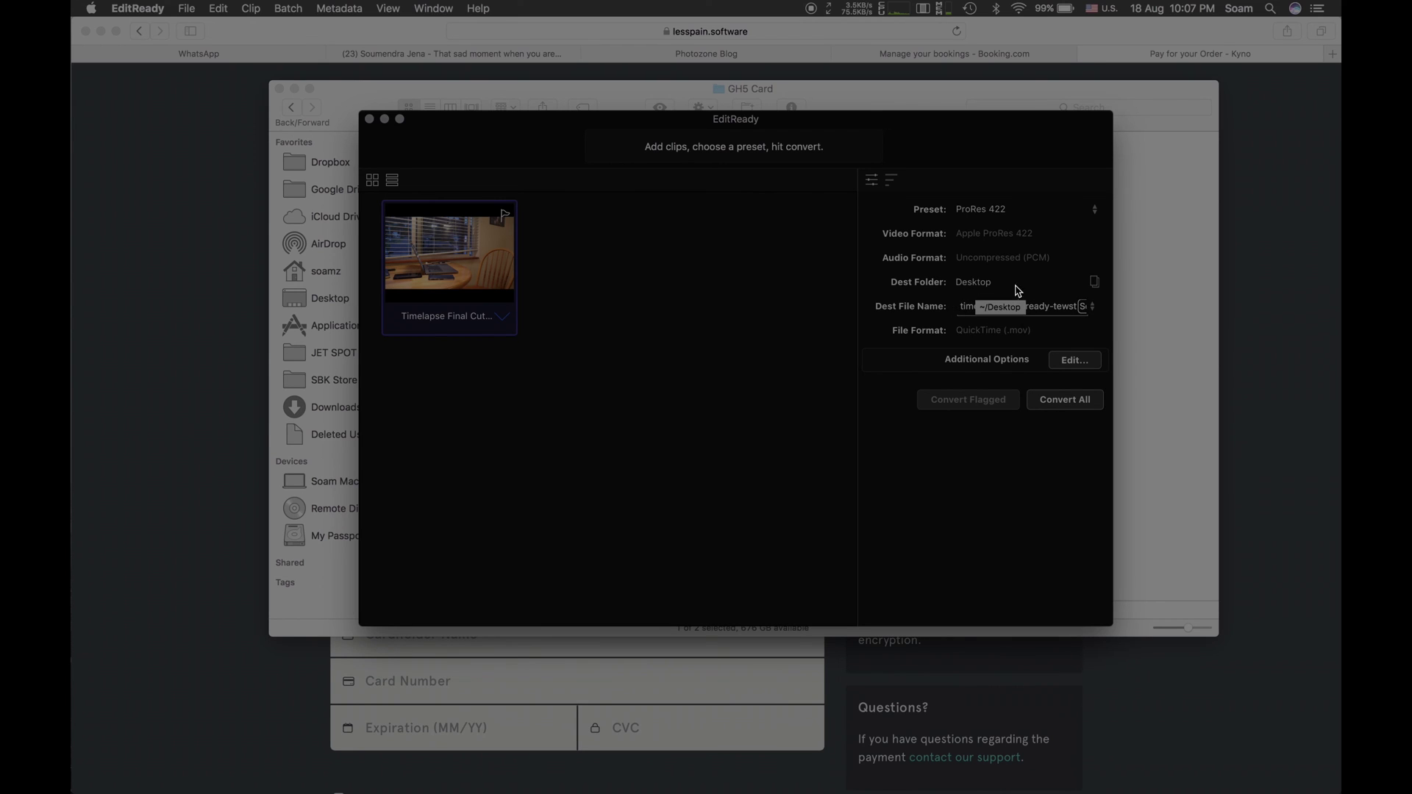
{"action": "left_click", "coordinate": [1062, 404]}
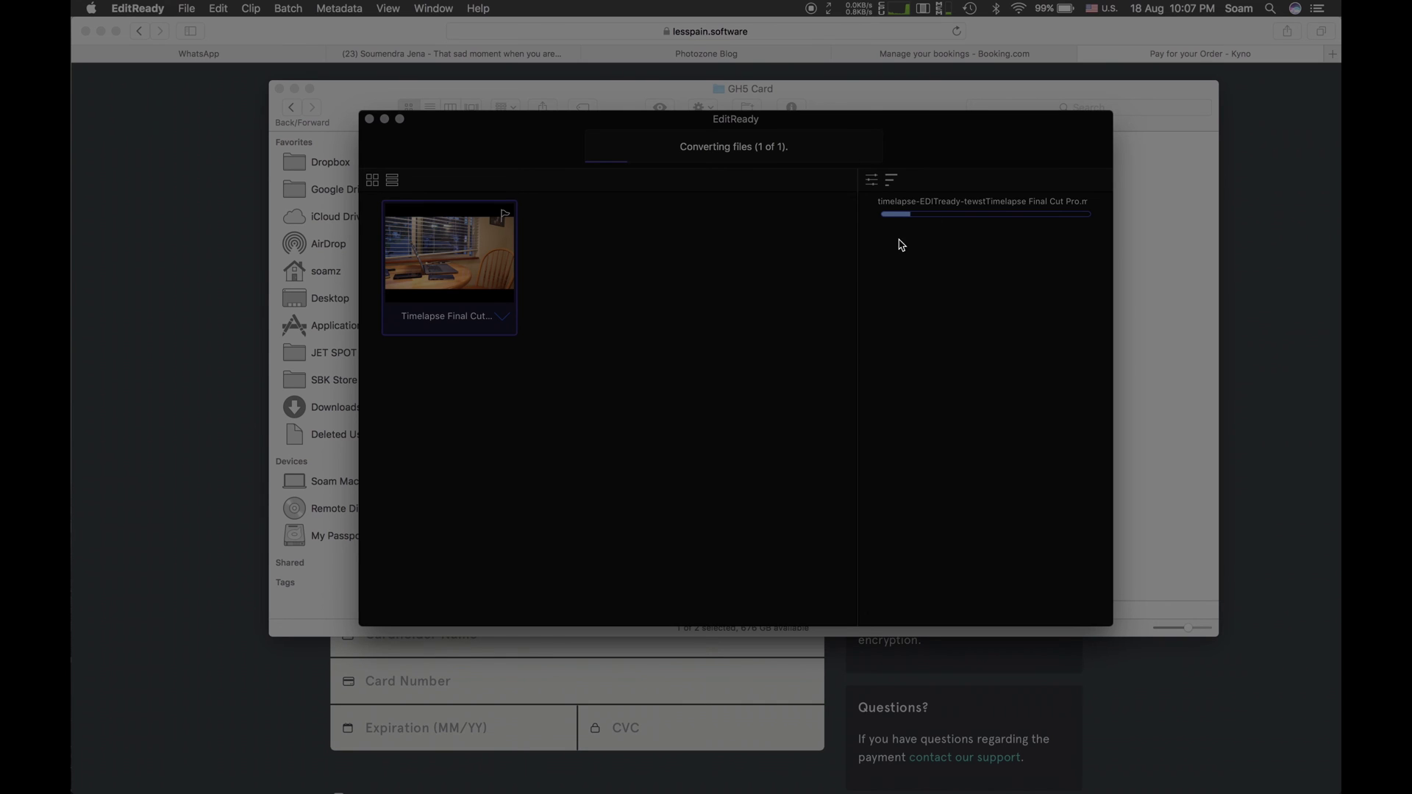
Move the EditReady window aside to reveal the GH5 Card files while conversion completes
{"action": "left_click", "coordinate": [843, 122]}
{"action": "left_click_drag", "start_coordinate": [843, 121], "coordinate": [882, 346]}
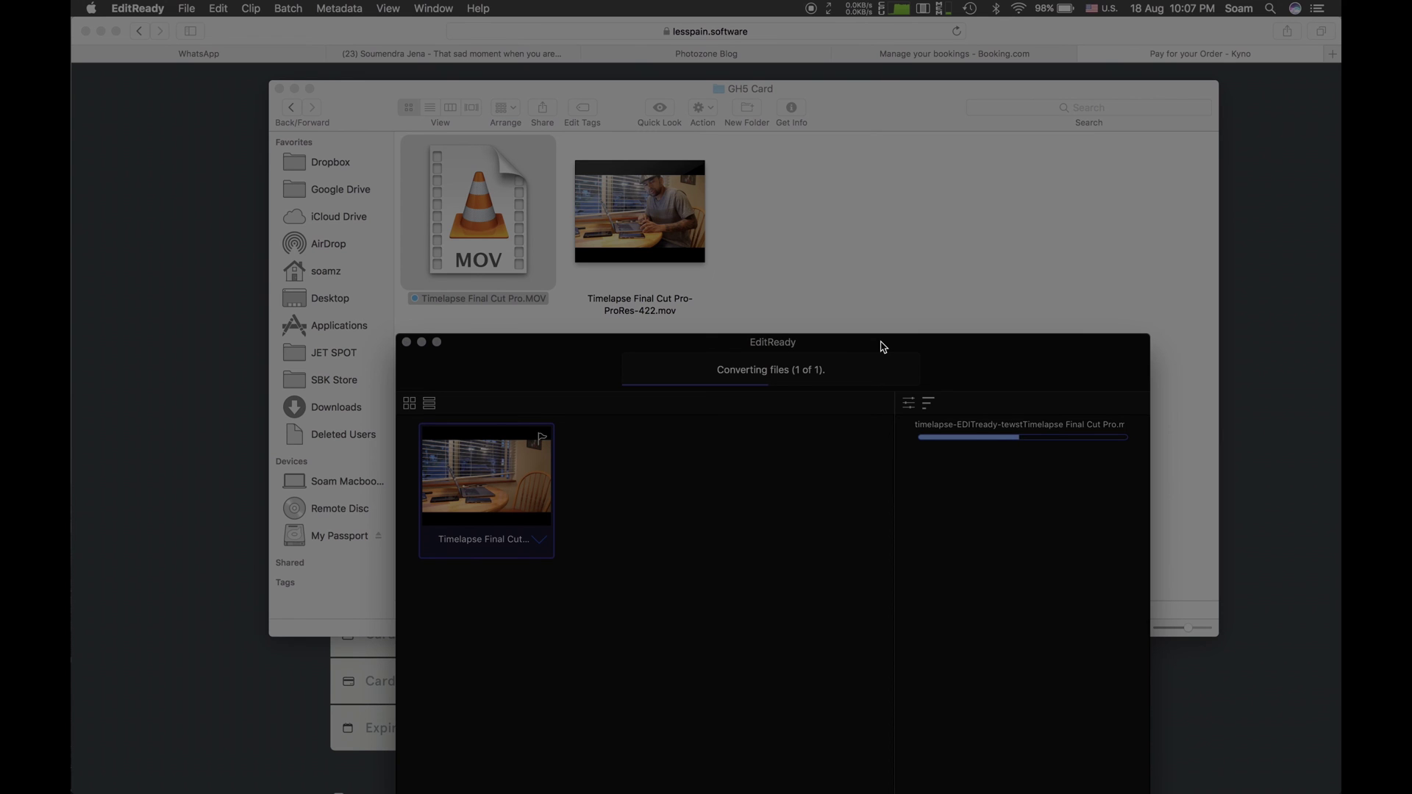
{"action": "mouse_move", "coordinate": [892, 353]}
{"action": "left_mouse_down"}
{"action": "mouse_move", "coordinate": [933, 337]}
{"action": "mouse_move", "coordinate": [883, 365]}
{"action": "left_mouse_up"}
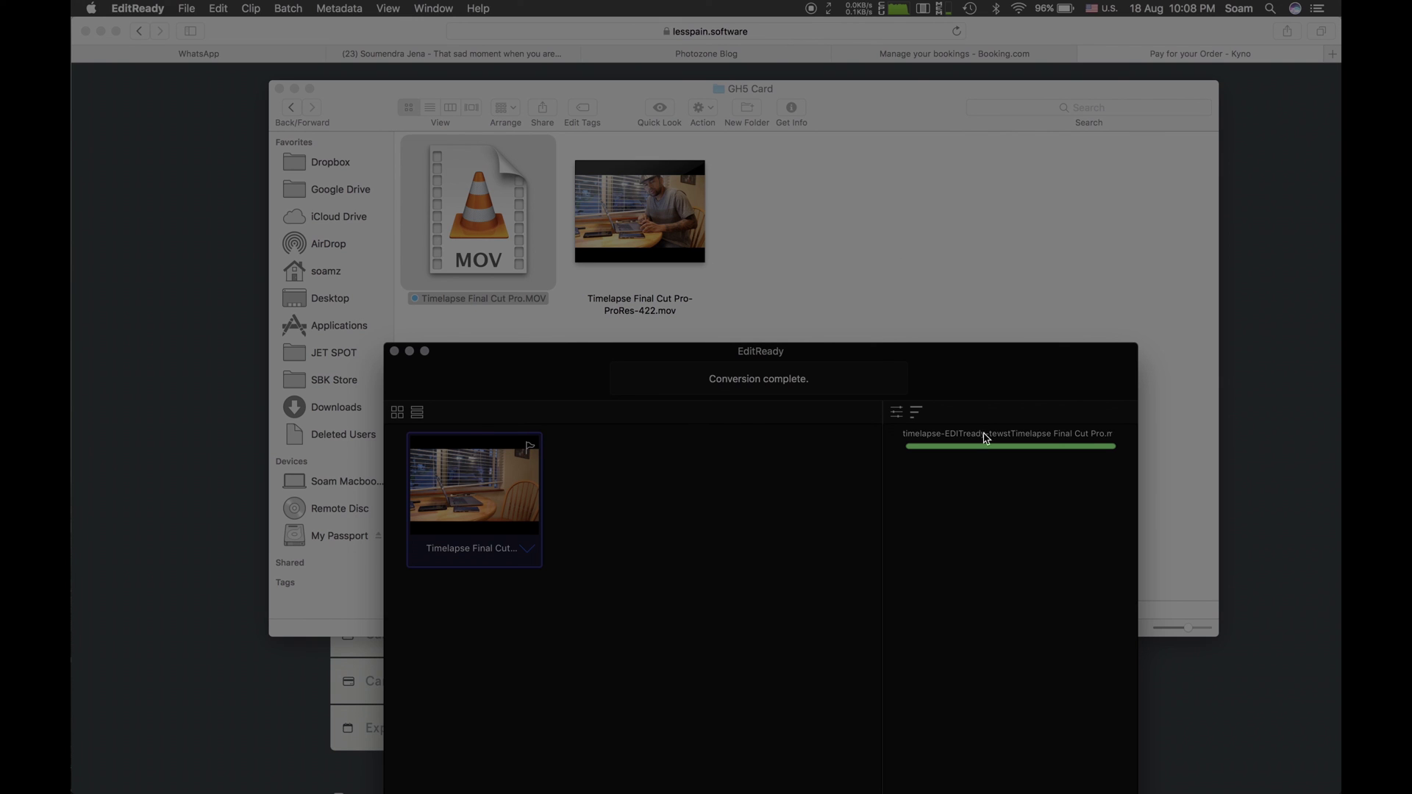
Reveal the 2.43 GB EditReady output on the Desktop and preview it in Quick Look
{"action": "left_click_drag", "start_coordinate": [988, 436], "coordinate": [571, 297]}
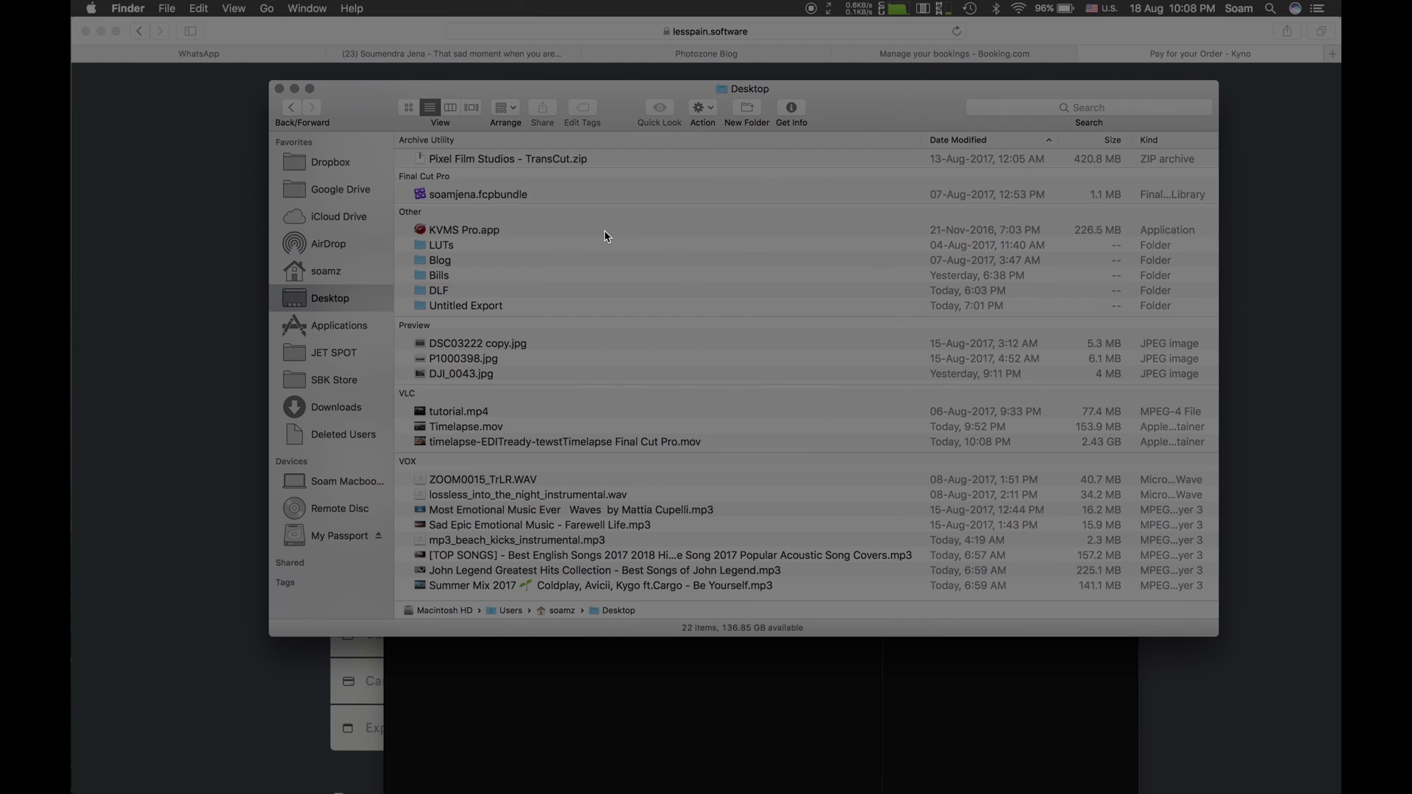
{"action": "scroll", "coordinate": [605, 236], "scroll_direction": "down", "scroll_amount": 2}
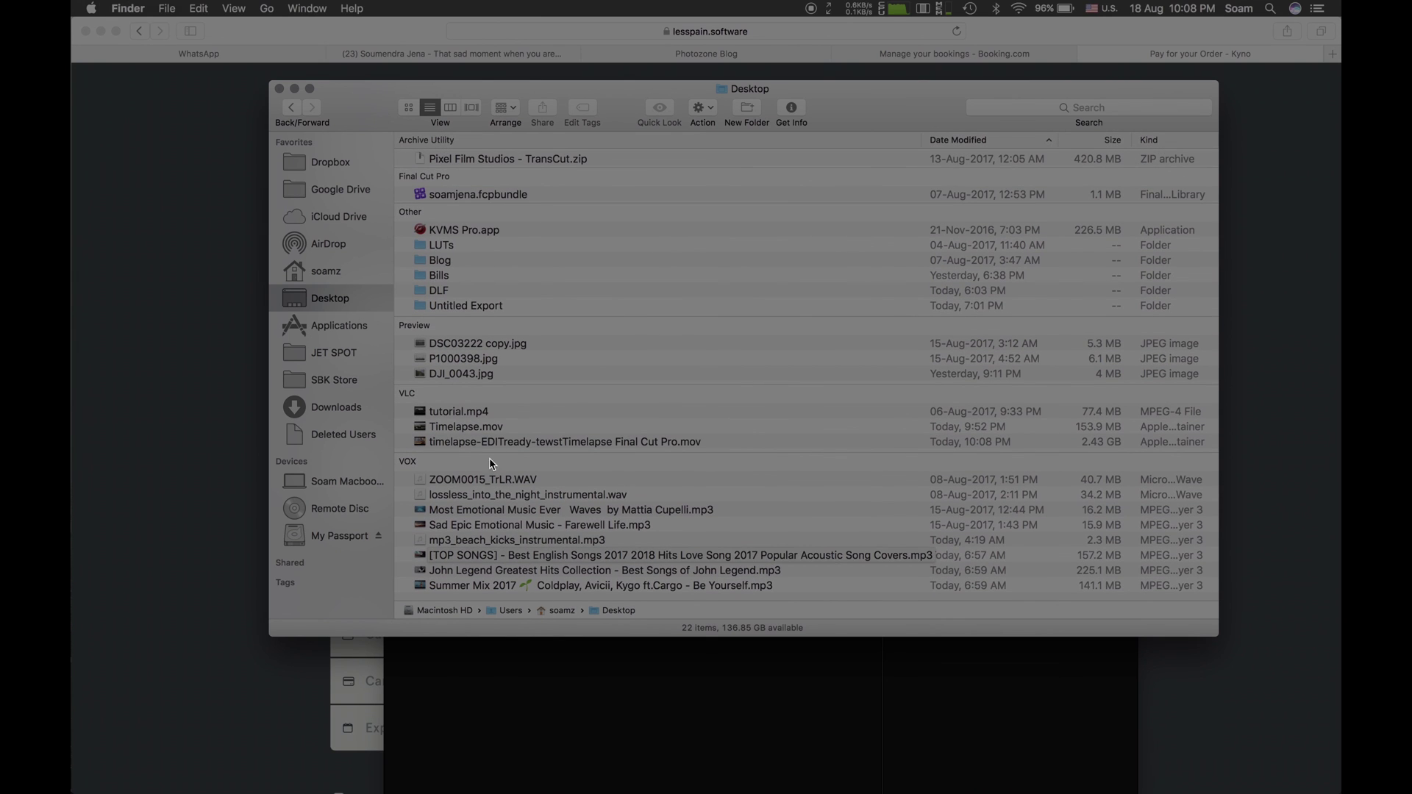
{"action": "left_click", "coordinate": [515, 441]}
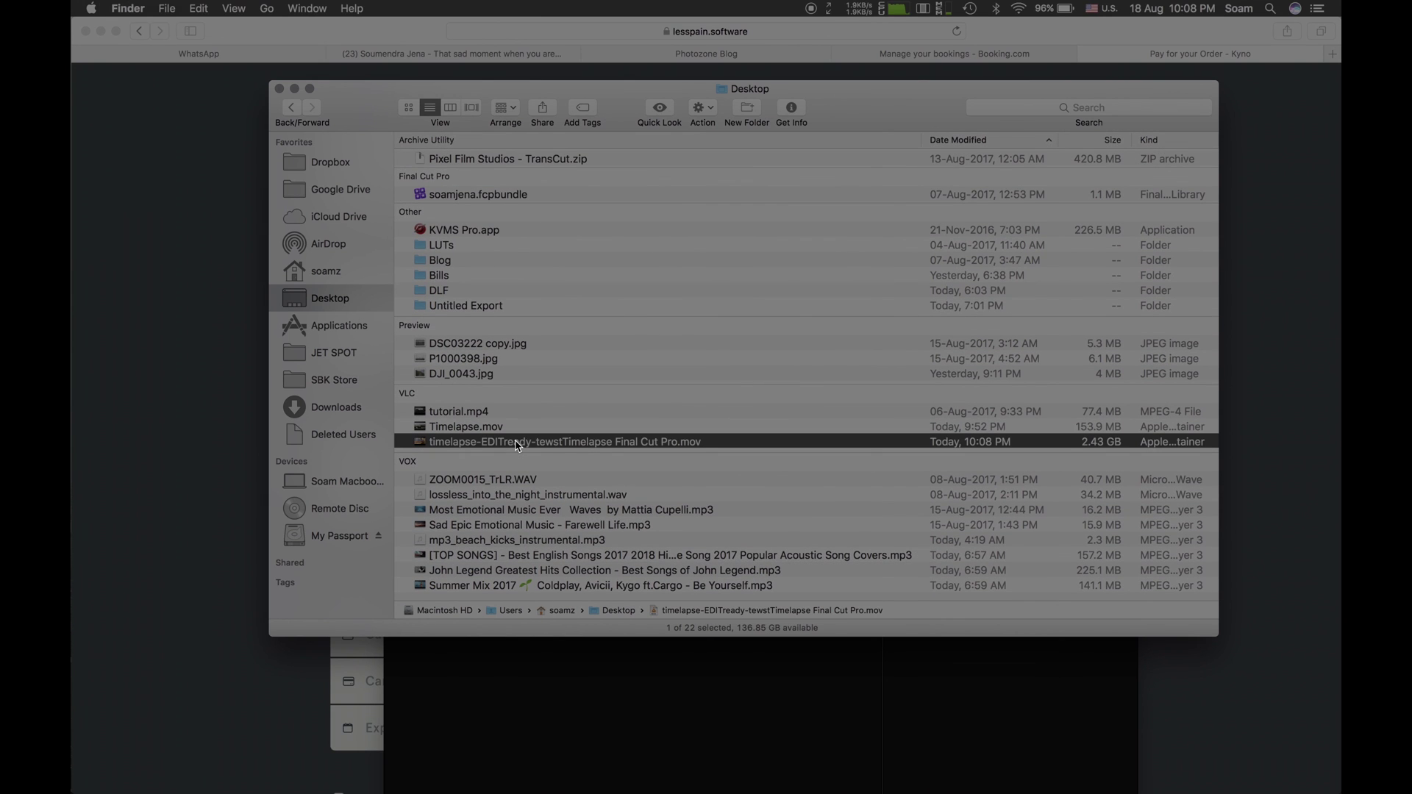
{"action": "key", "text": "space"}
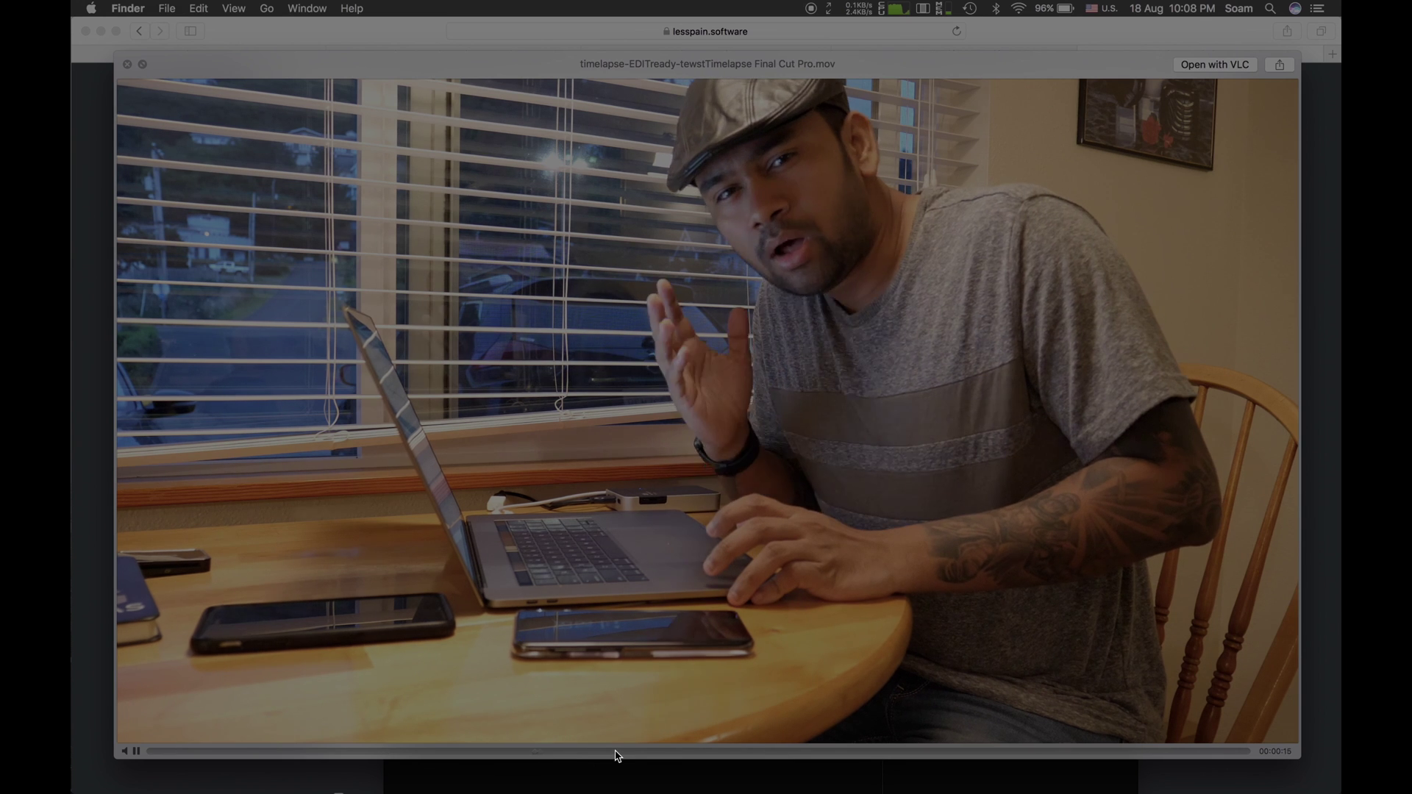
{"action": "key", "text": "space"}
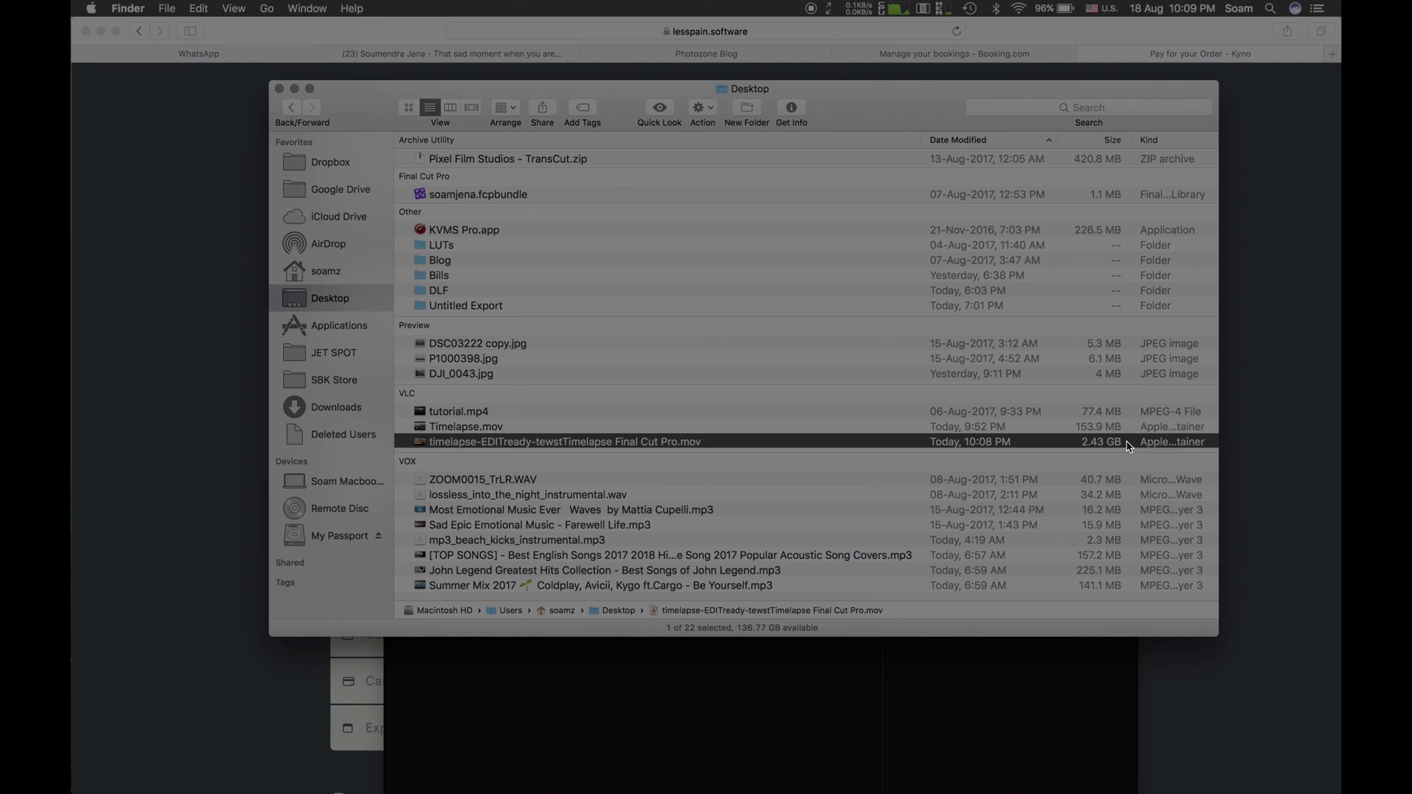
Bring Safari forward to Kyno's checkout page showing one license at 119 USD
{"action": "left_click", "coordinate": [1279, 301]}
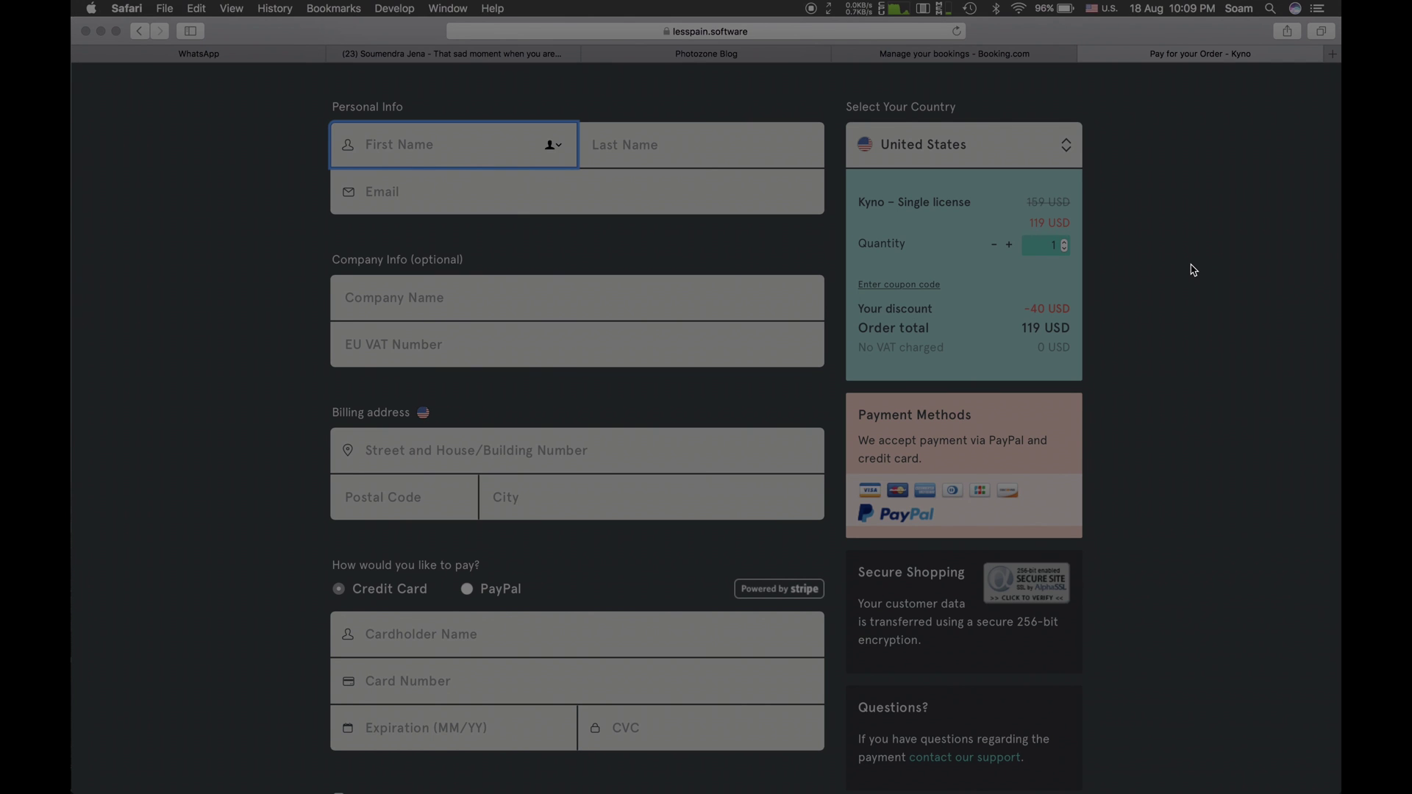